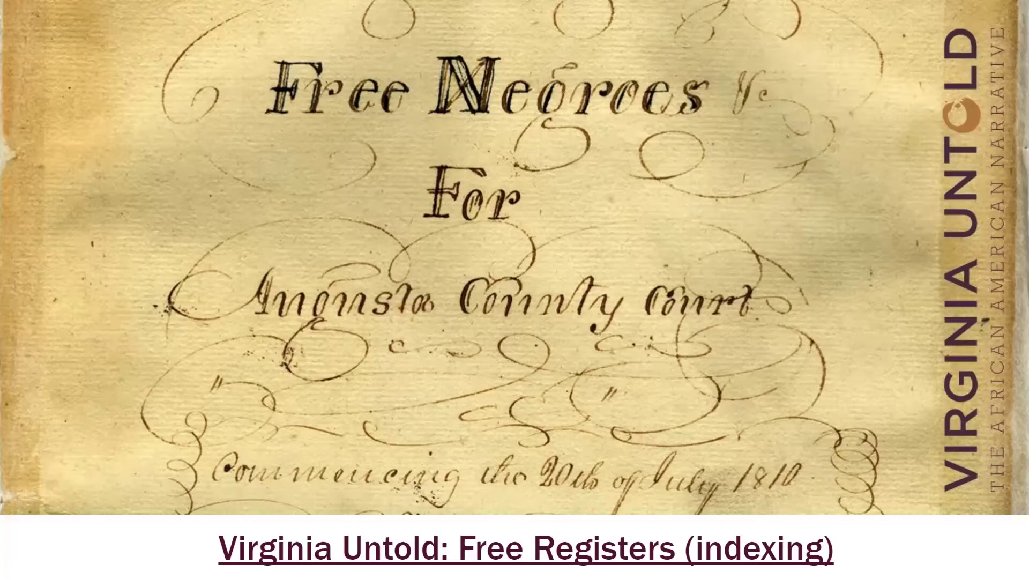
# - Open the "Virginia Untold: Free Registers (indexing)" project on FromThePage from the slide and go to page 5 of its works
pyautogui.click(600, 323)
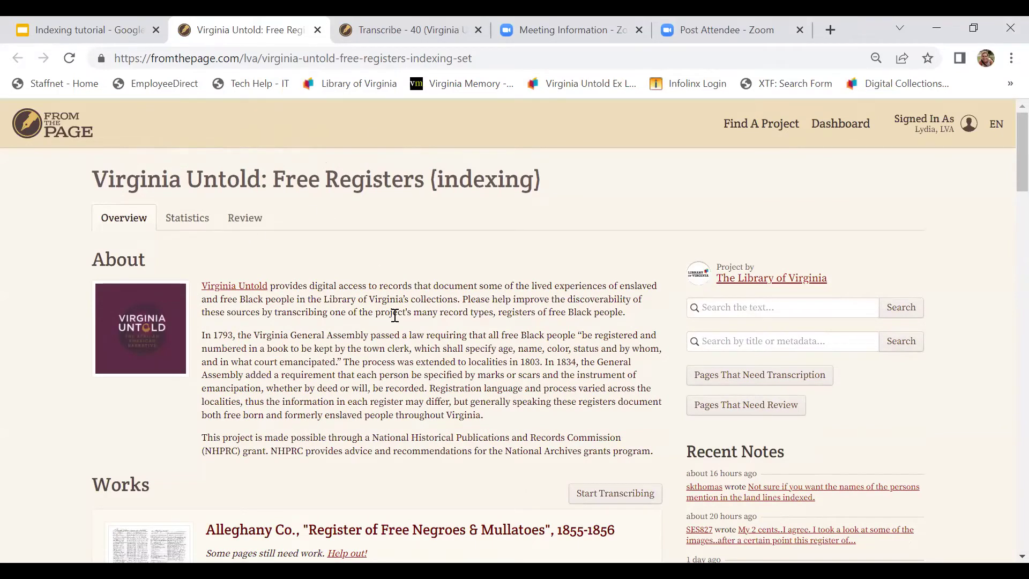
pyautogui.scroll(-2, 402, 352)
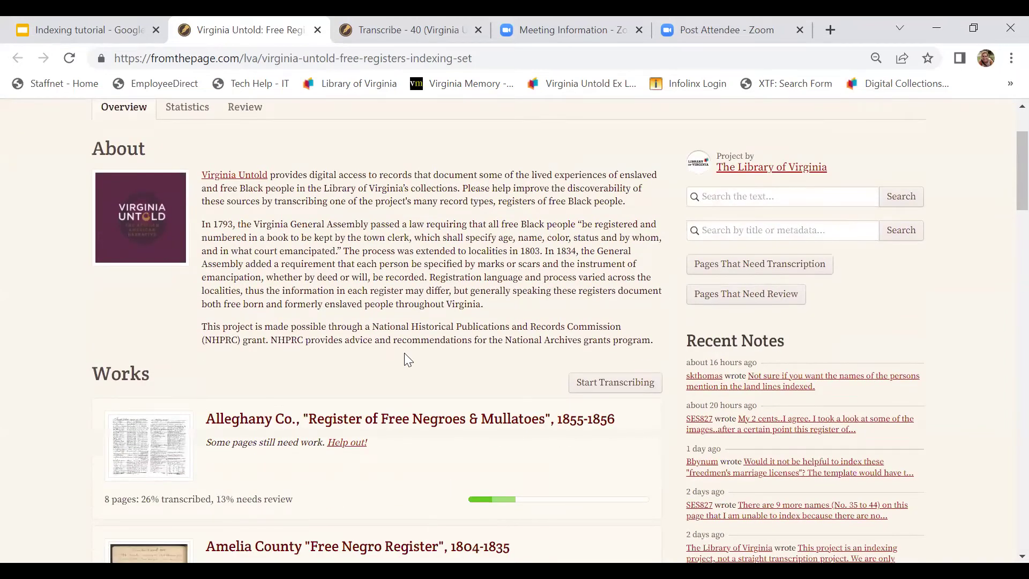
pyautogui.scroll(-4, 406, 355)
pyautogui.scroll(-6, 406, 358)
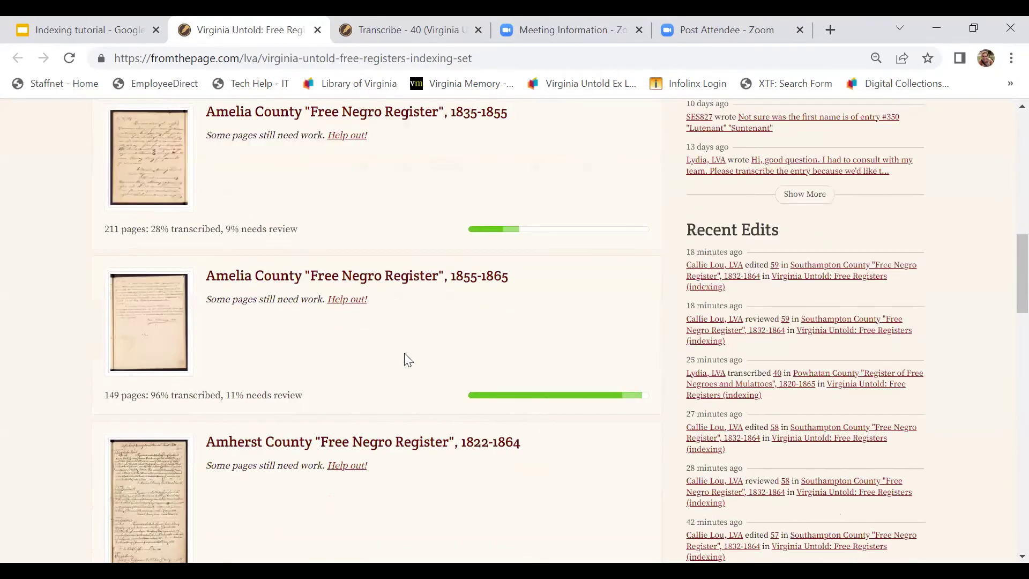
pyautogui.scroll(-6, 406, 358)
pyautogui.scroll(-12, 407, 359)
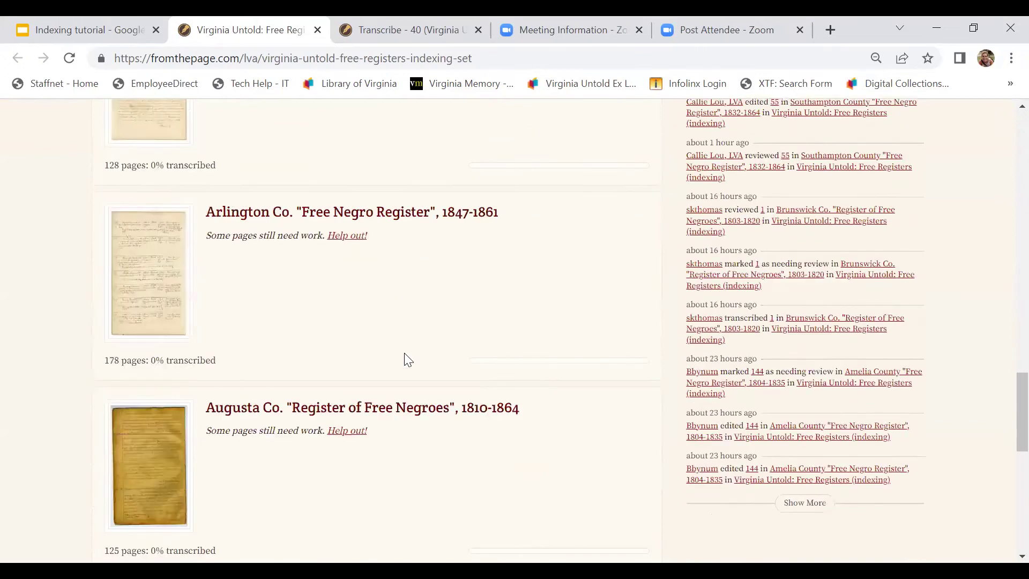
pyautogui.scroll(-1, 405, 355)
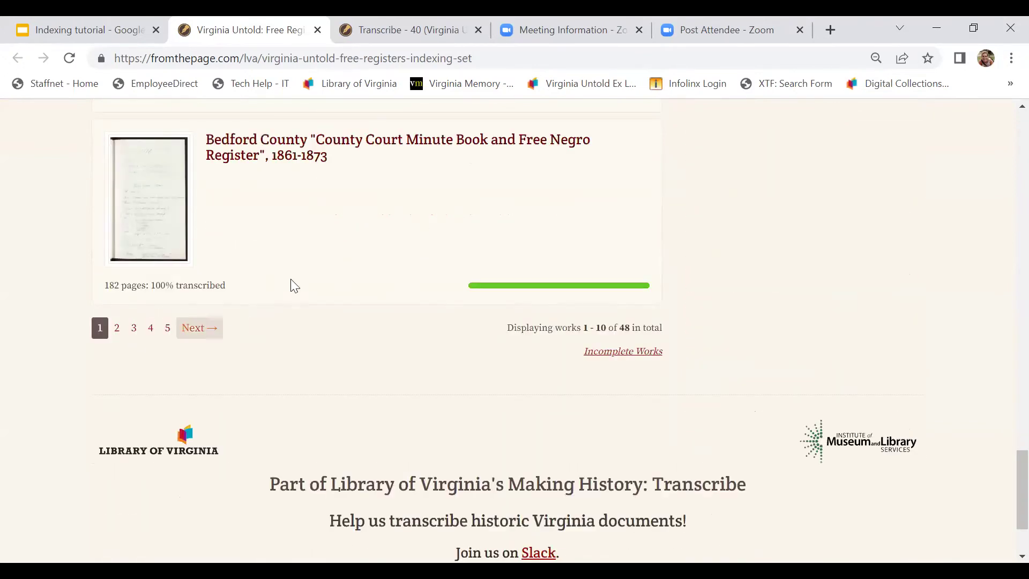
pyautogui.click(164, 333)
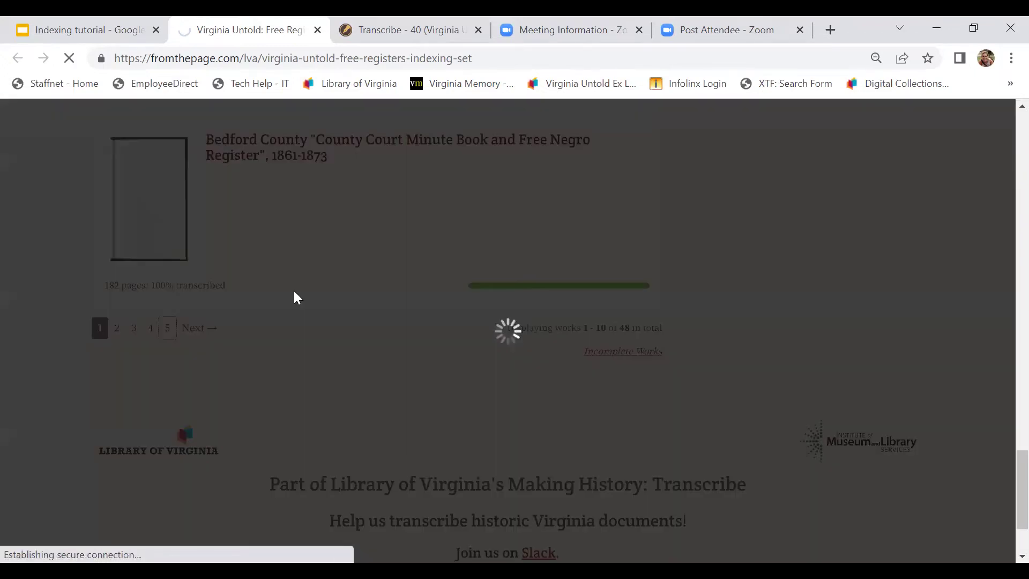
# - Look over the works listed on page 5 and return to the project's overview text
pyautogui.scroll(-2, 330, 369)
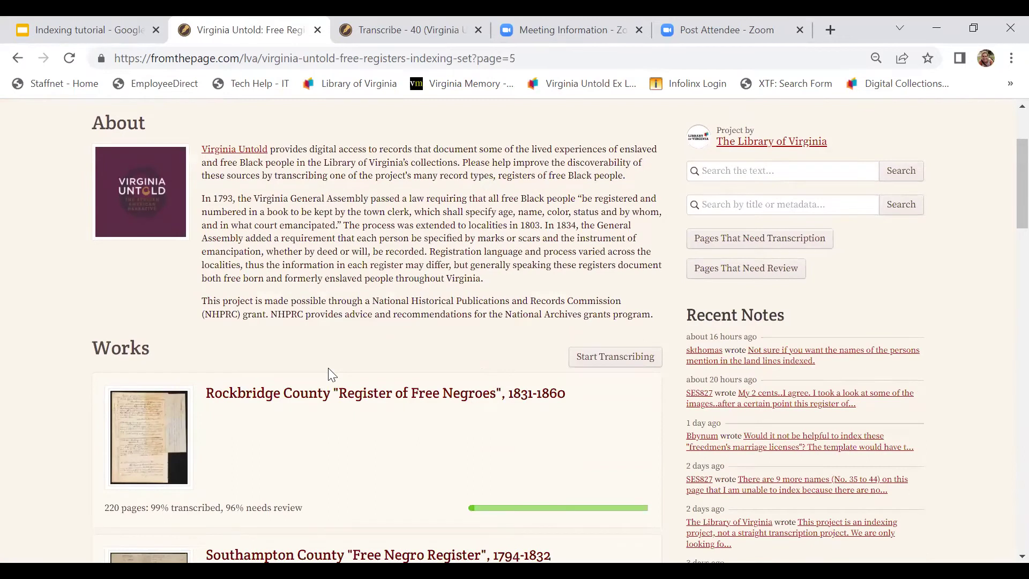
pyautogui.scroll(-5, 328, 367)
pyautogui.scroll(4, 328, 368)
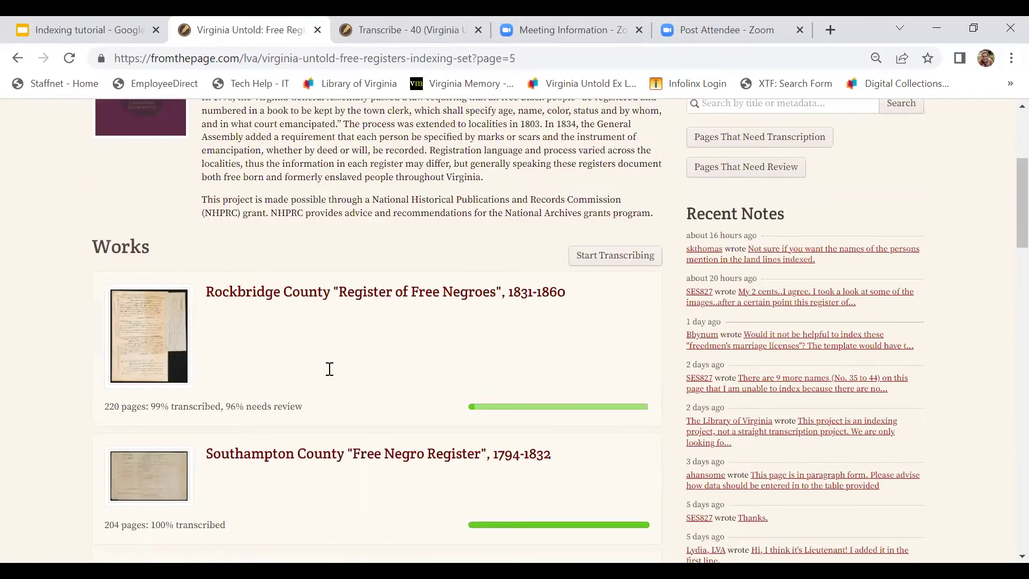
pyautogui.scroll(3, 330, 370)
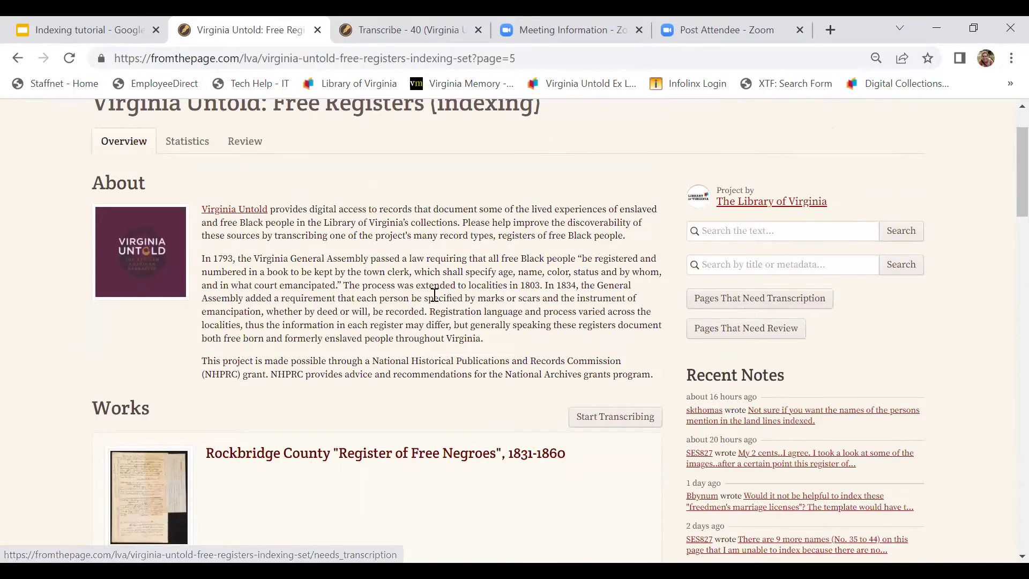
pyautogui.scroll(1, 434, 295)
pyautogui.scroll(1, 434, 295)
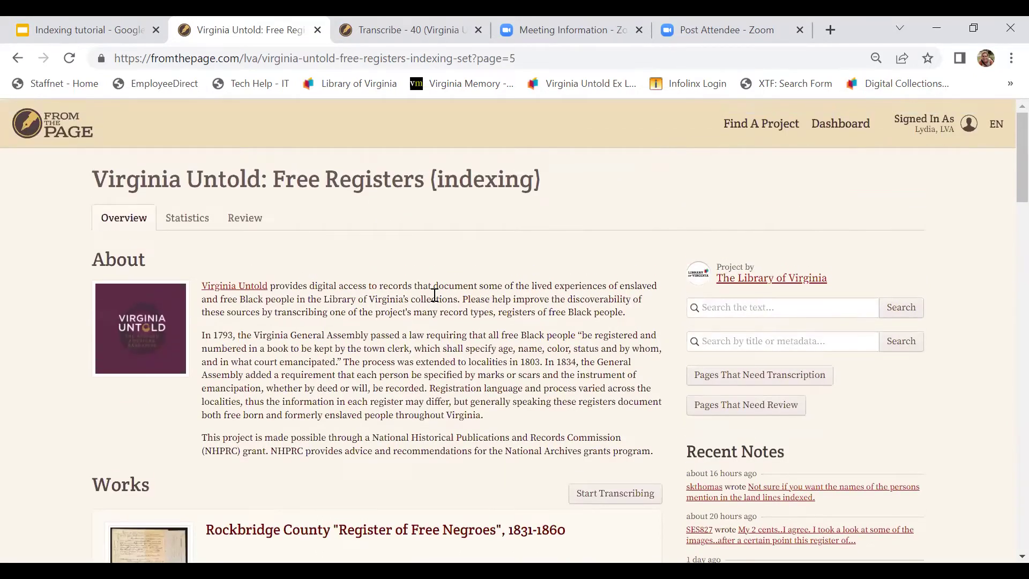
# - Switch to page 40 of the Powhatan County register and read through the transcription conventions in its help
pyautogui.click(396, 31)
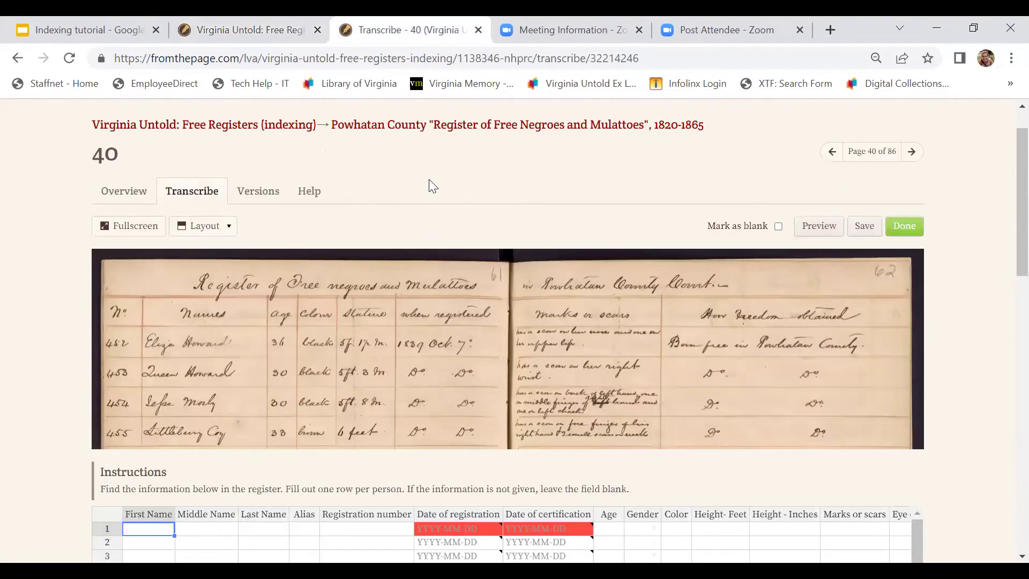
pyautogui.click(316, 198)
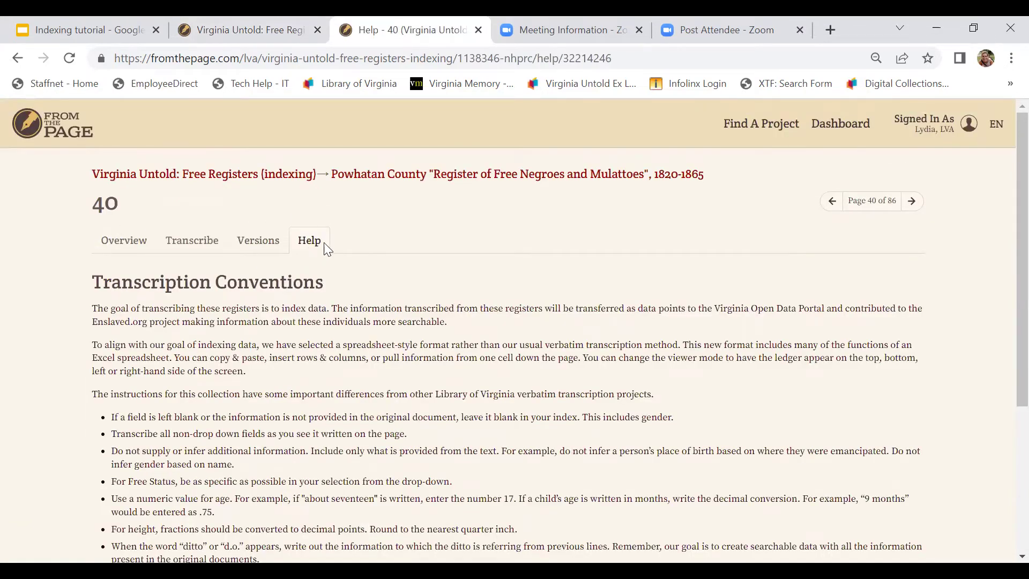
pyautogui.scroll(-2, 394, 291)
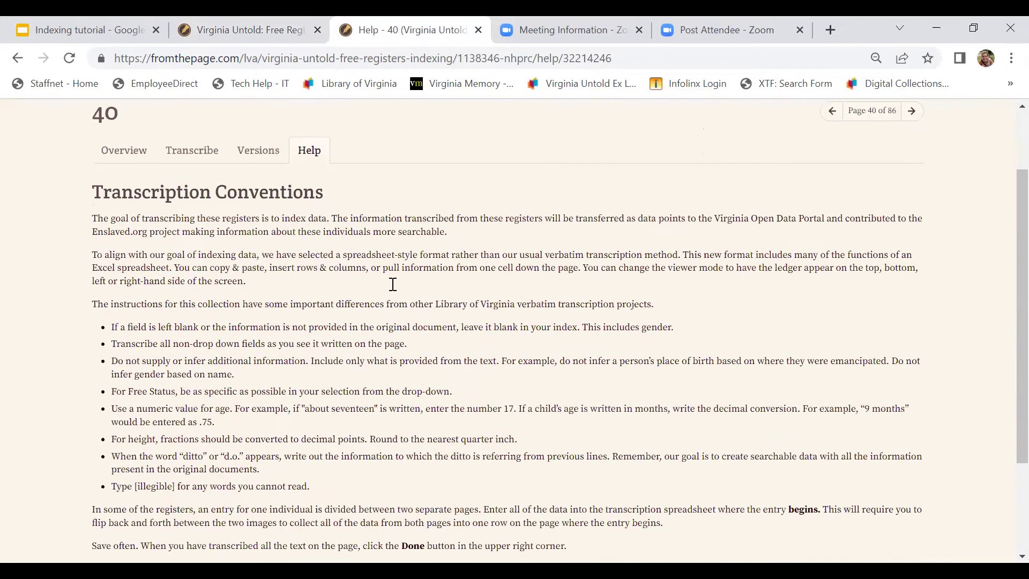
pyautogui.scroll(-2, 393, 284)
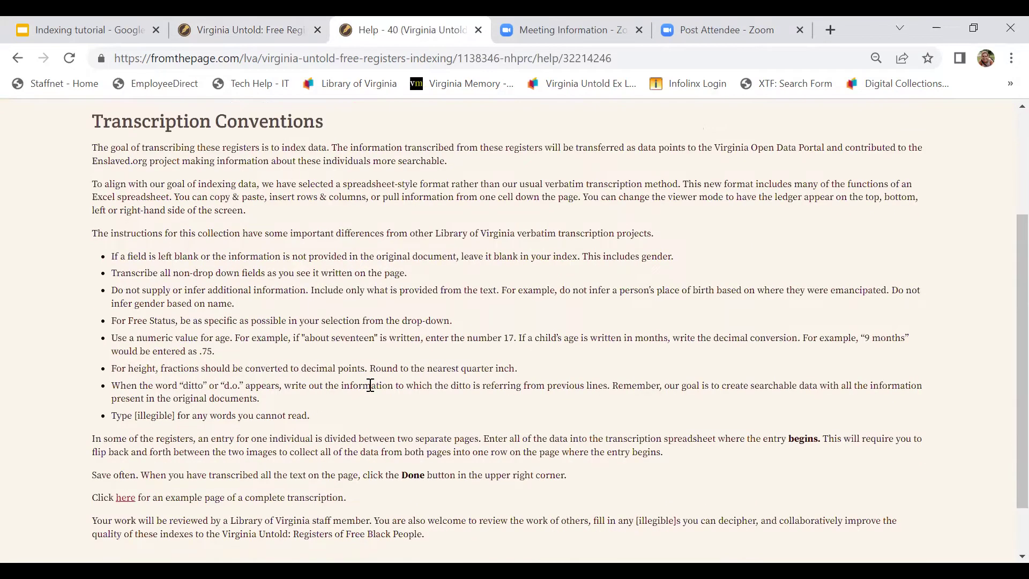
pyautogui.scroll(-1, 354, 384)
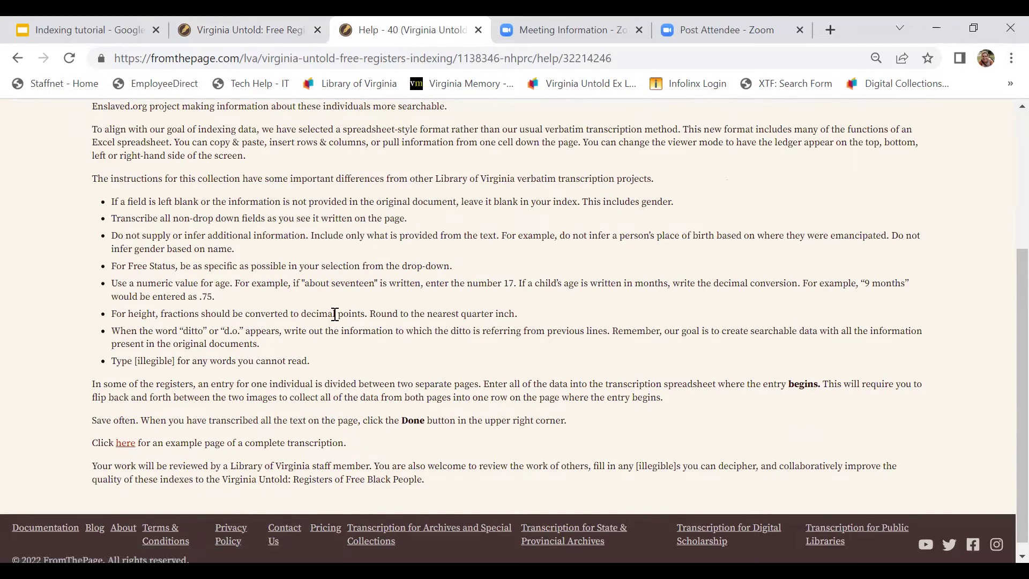
pyautogui.scroll(3, 335, 314)
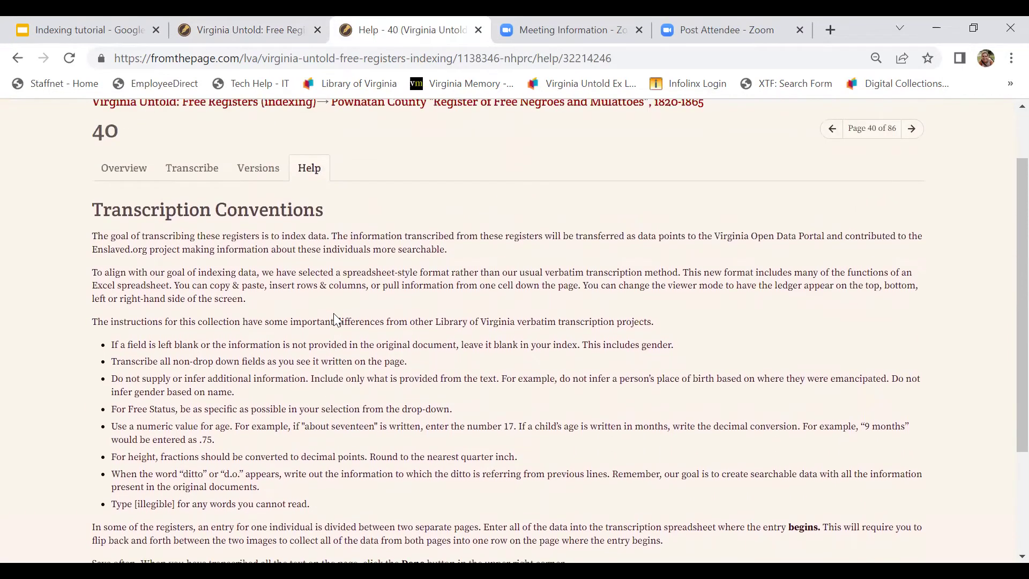
pyautogui.scroll(1, 335, 320)
# - Return to transcribing page 40 and frame the register image on the number and name columns of the first entries
pyautogui.click(198, 222)
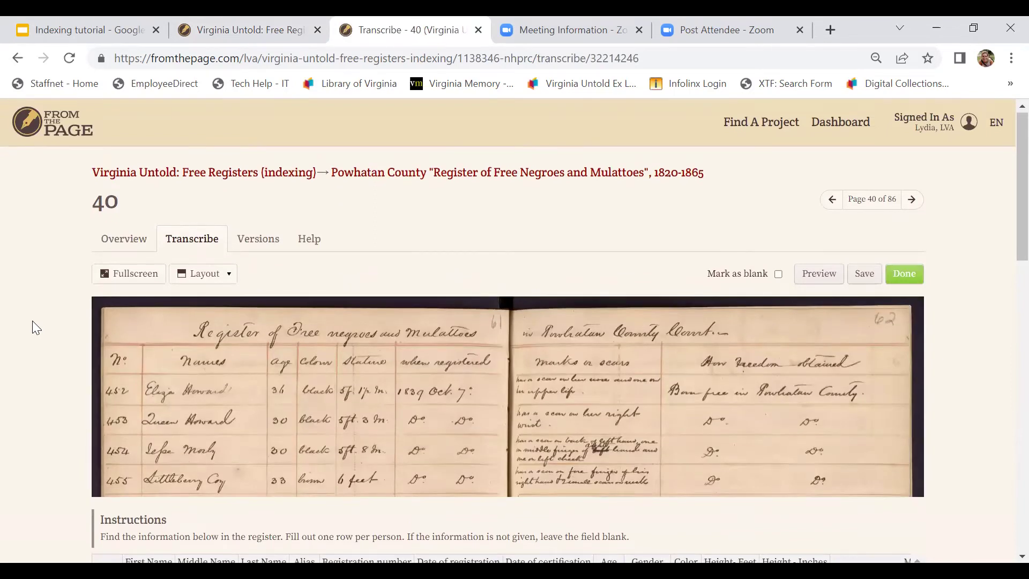
pyautogui.scroll(-1, 33, 327)
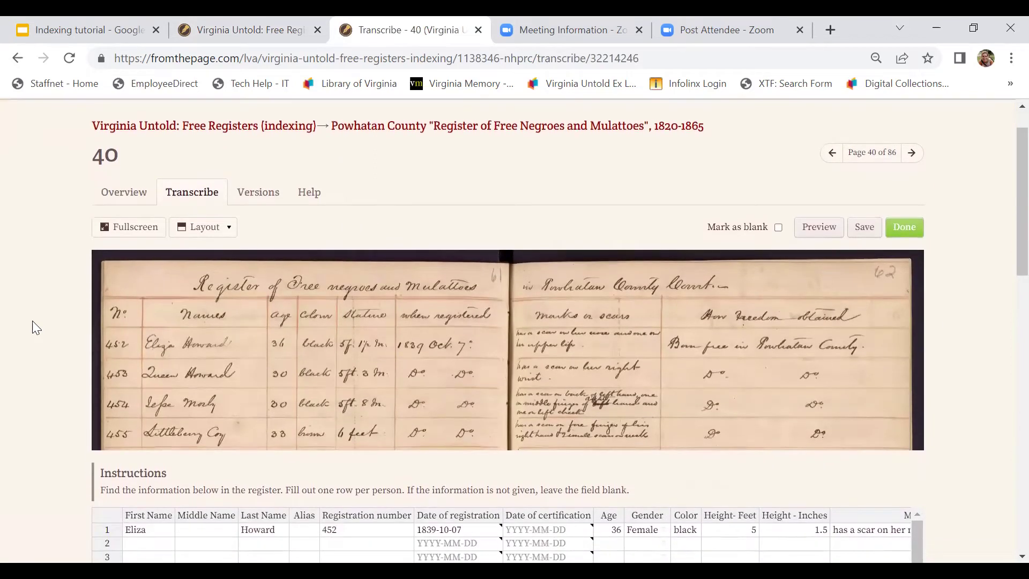
pyautogui.scroll(-2, 34, 327)
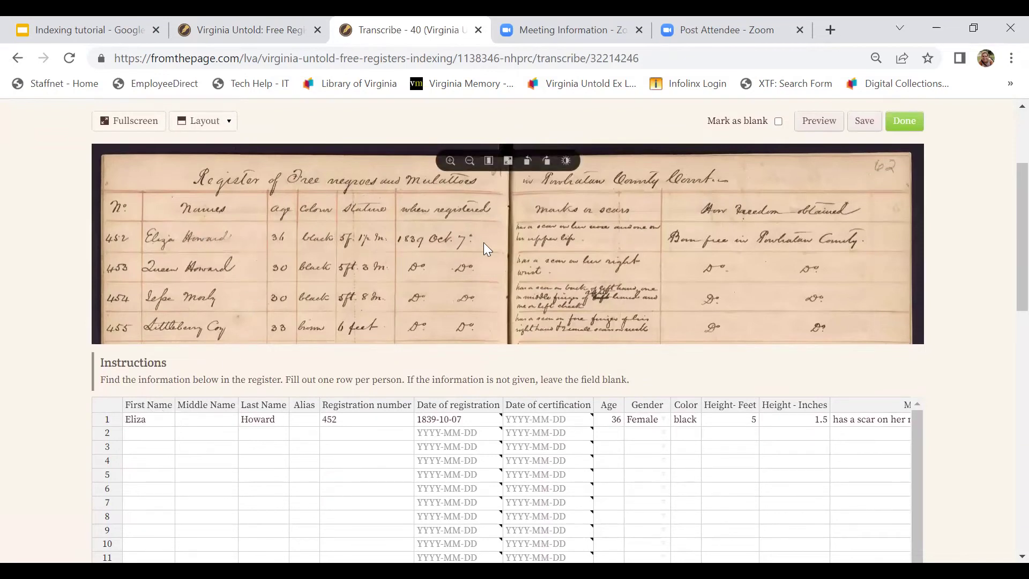
pyautogui.scroll(-3, 208, 283)
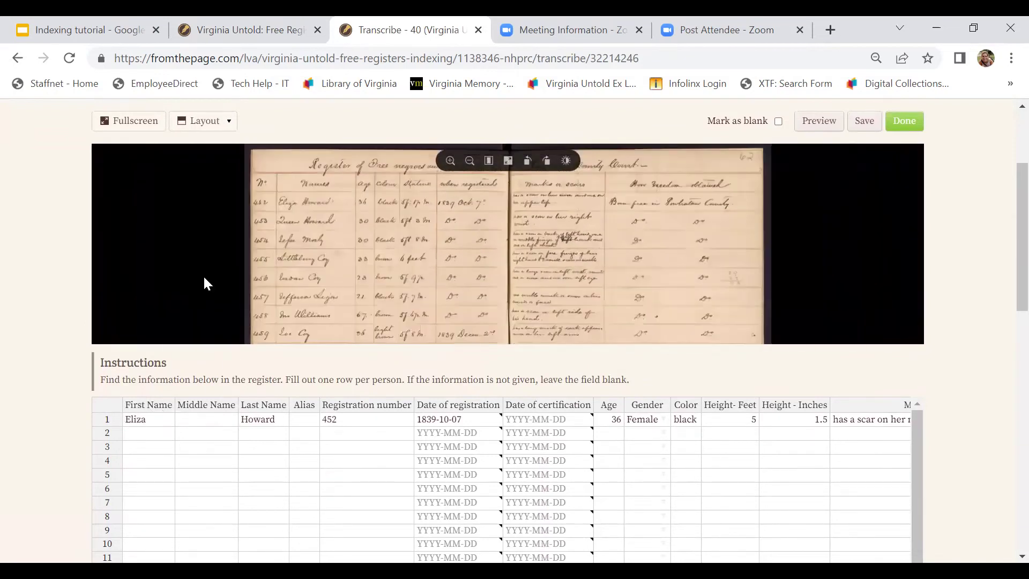
pyautogui.click(451, 163)
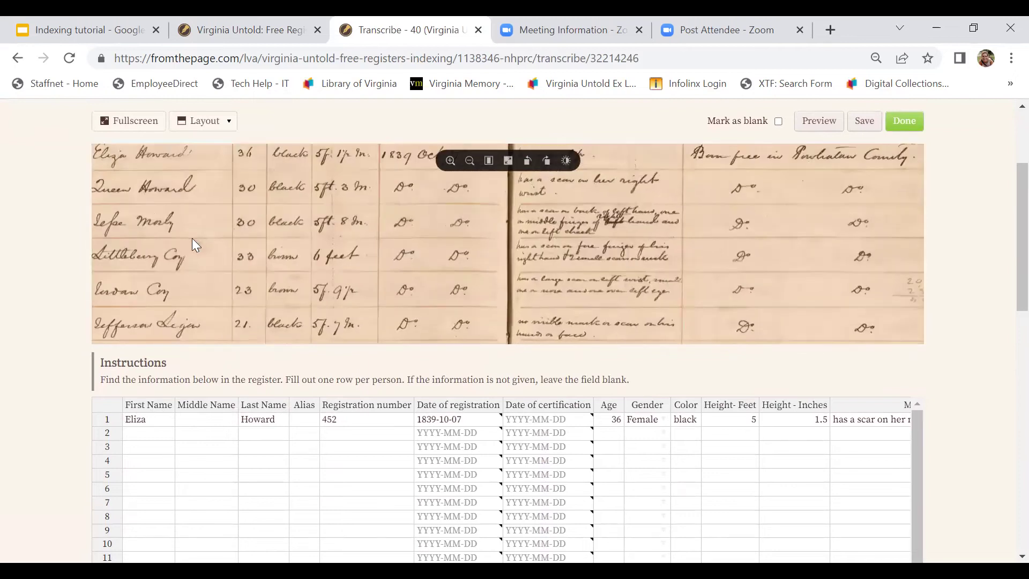
pyautogui.moveTo(239, 280); pyautogui.dragTo(266, 303)
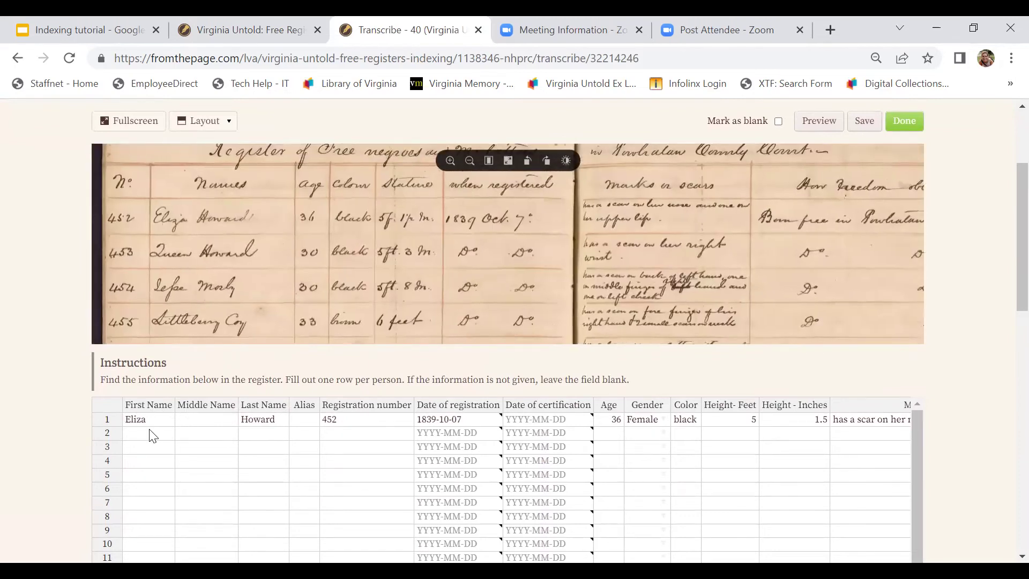
# - In row 2, enter the first name, last name and registration number of the register's second entry, leaving middle name and alias blank
pyautogui.click(150, 434)
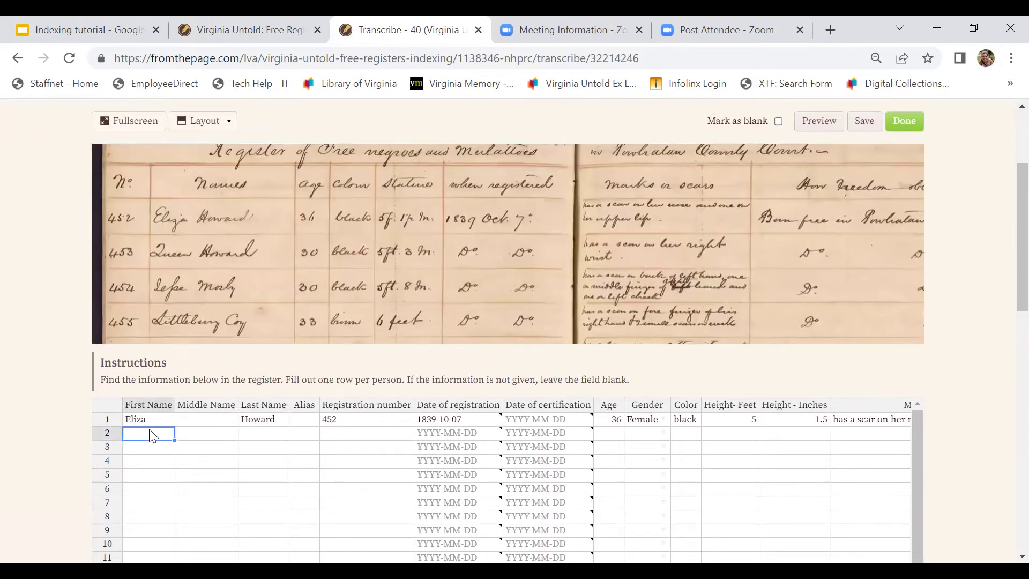
pyautogui.write('Queen')
pyautogui.press('Tab')
pyautogui.press('Tab')
pyautogui.write('Howard')
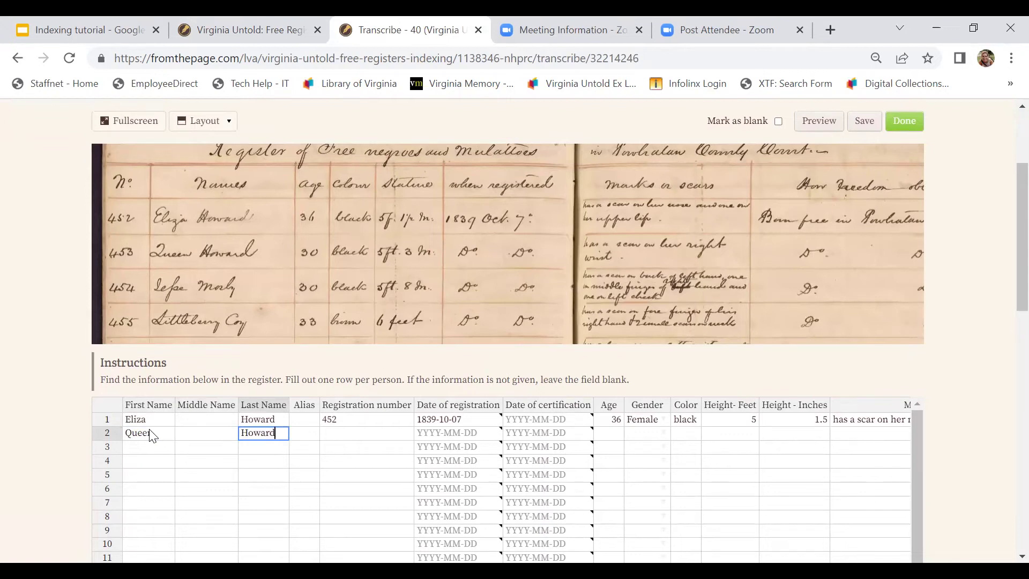
pyautogui.press('Tab')
pyautogui.press('Tab')
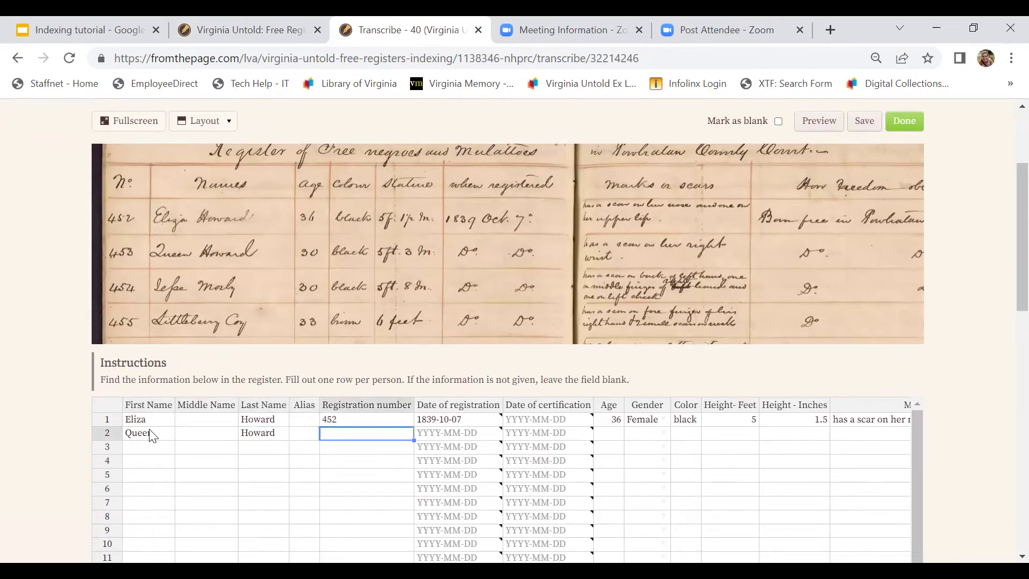
pyautogui.write('453')
# - In row 2, set the date of registration to 1839-10-07 and the age to 30, leaving the date of certification blank
pyautogui.click(431, 436)
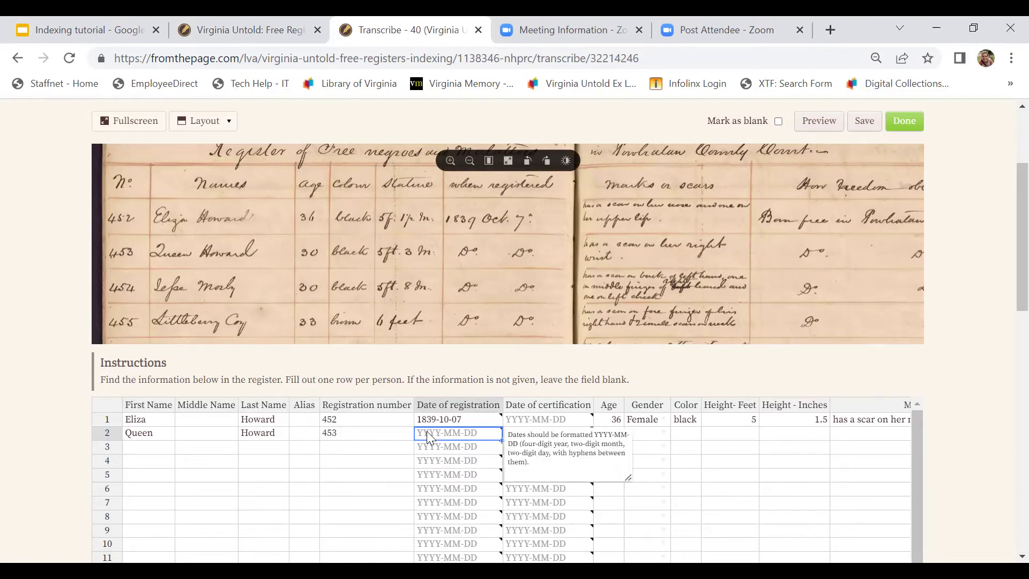
pyautogui.write('183')
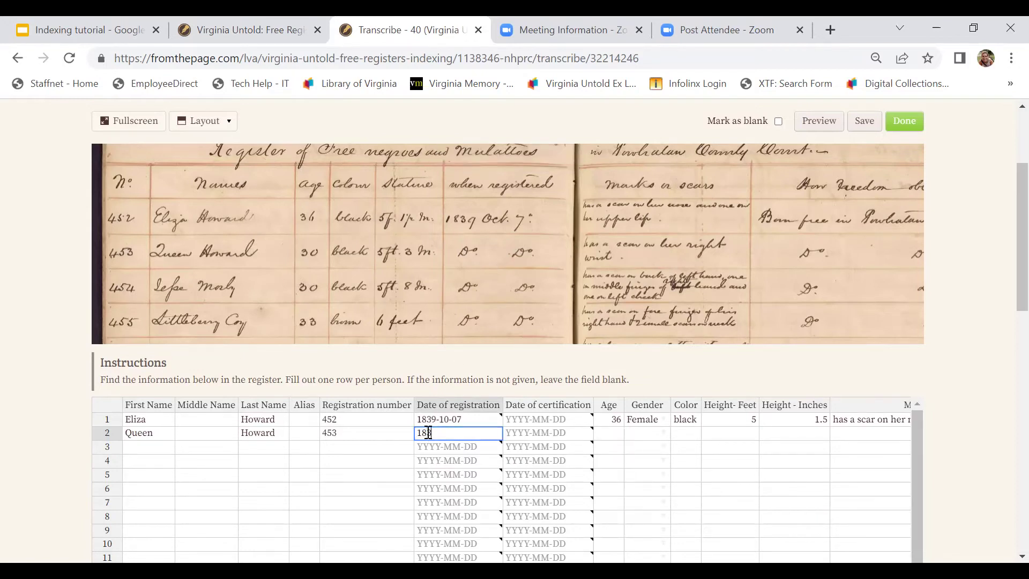
pyautogui.write('9-10-07')
pyautogui.click(529, 434)
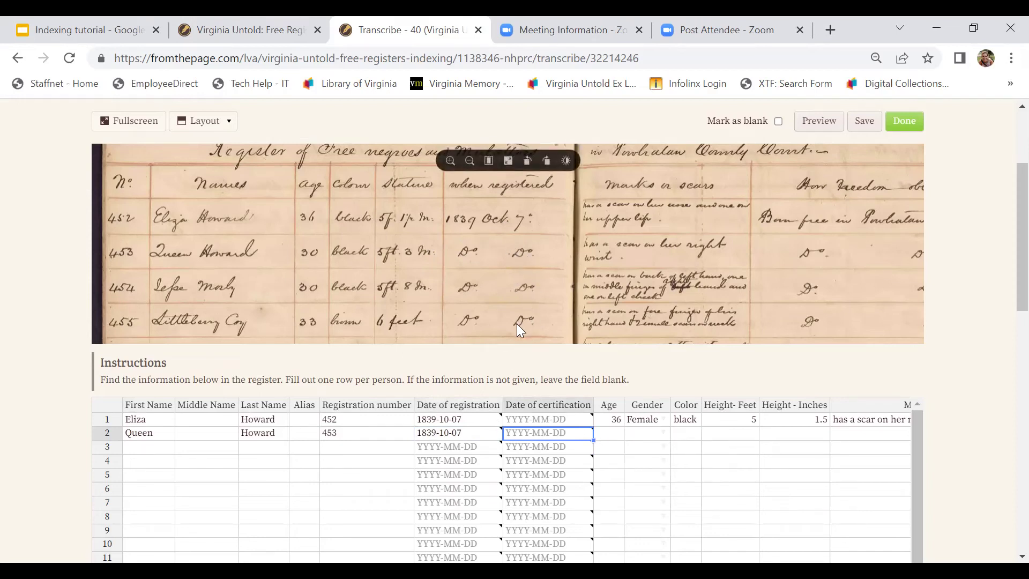
pyautogui.click(604, 437)
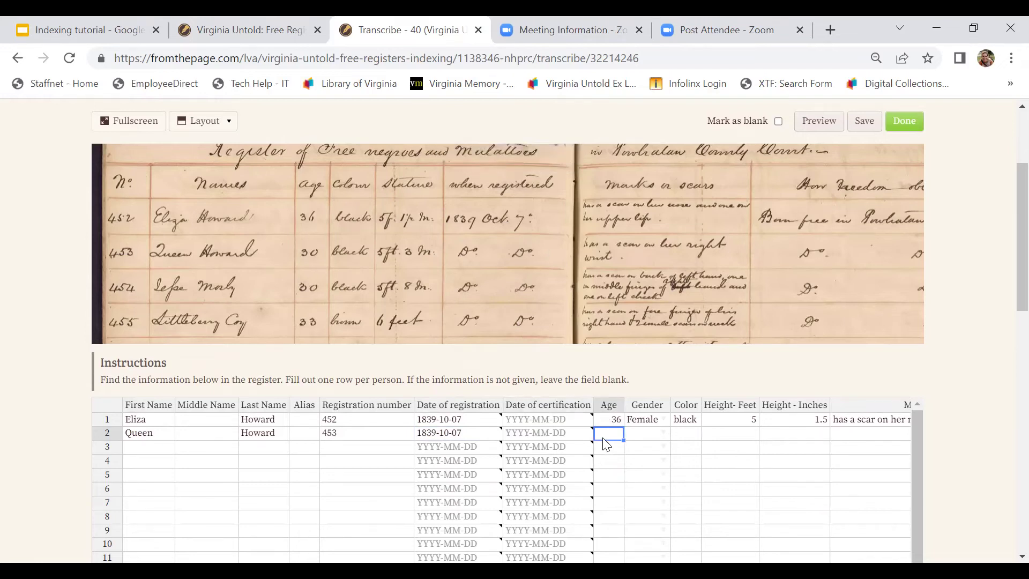
pyautogui.write('30')
pyautogui.press('Tab')
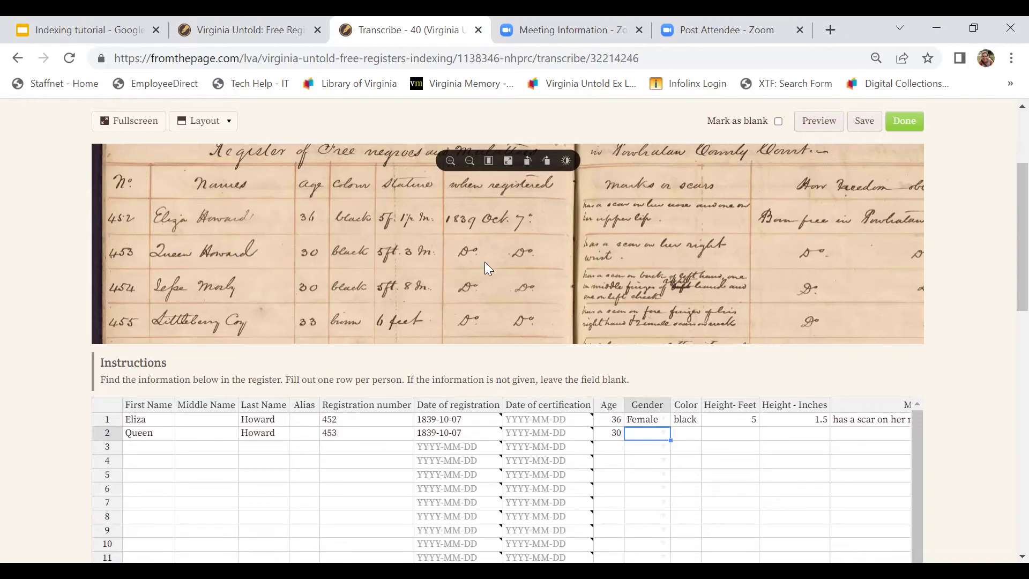
# - Check the second entry's marks or scars description for gender wording and set the row 2 gender to Female
pyautogui.moveTo(534, 261); pyautogui.dragTo(424, 263)
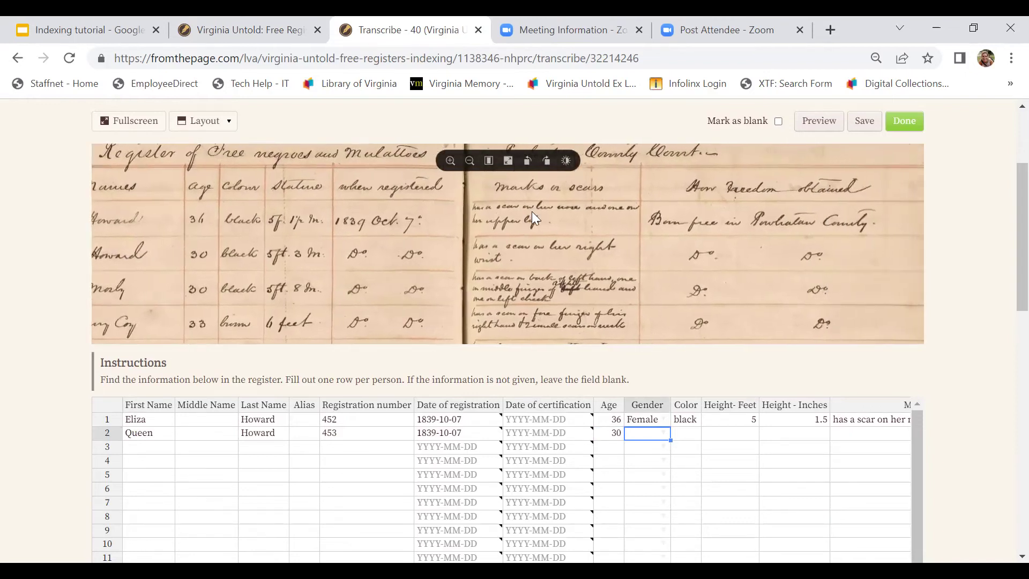
pyautogui.click(451, 160)
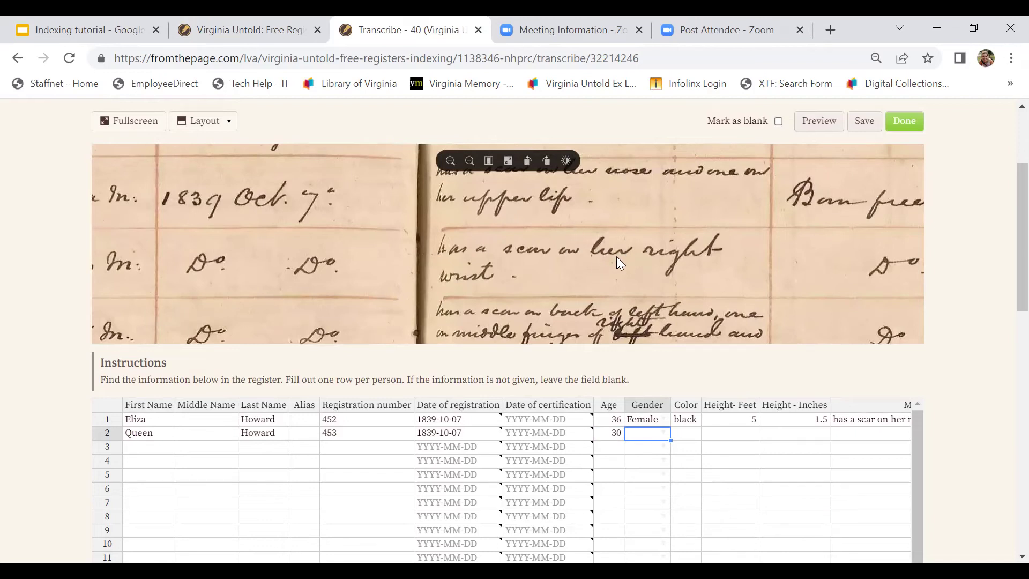
pyautogui.click(469, 160)
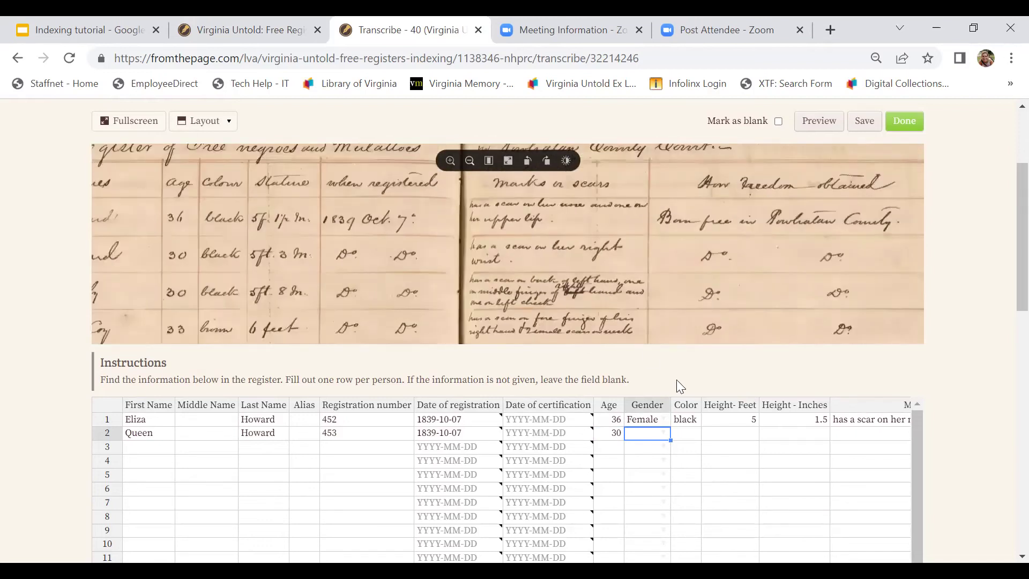
pyautogui.write('Female')
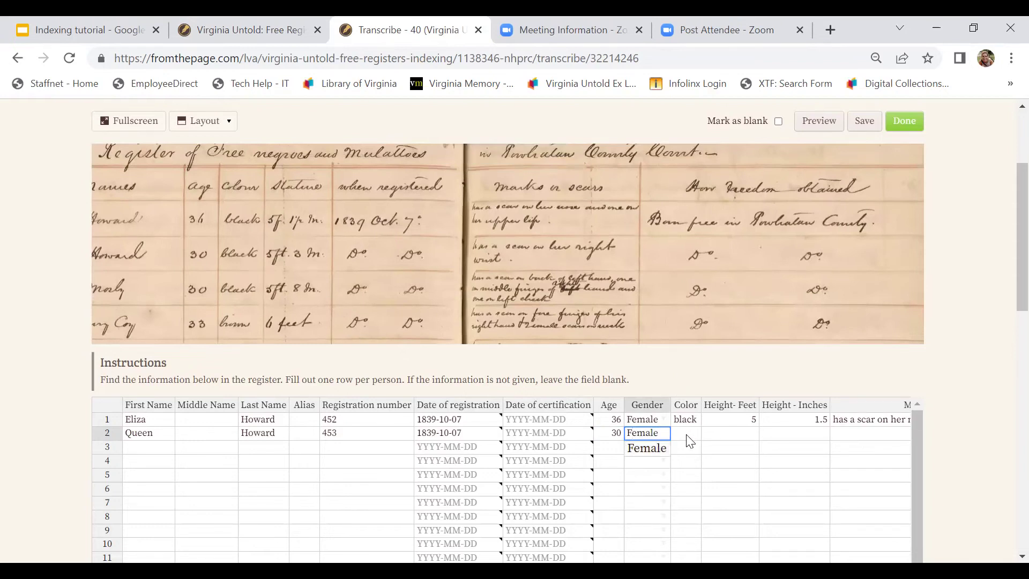
pyautogui.click(709, 456)
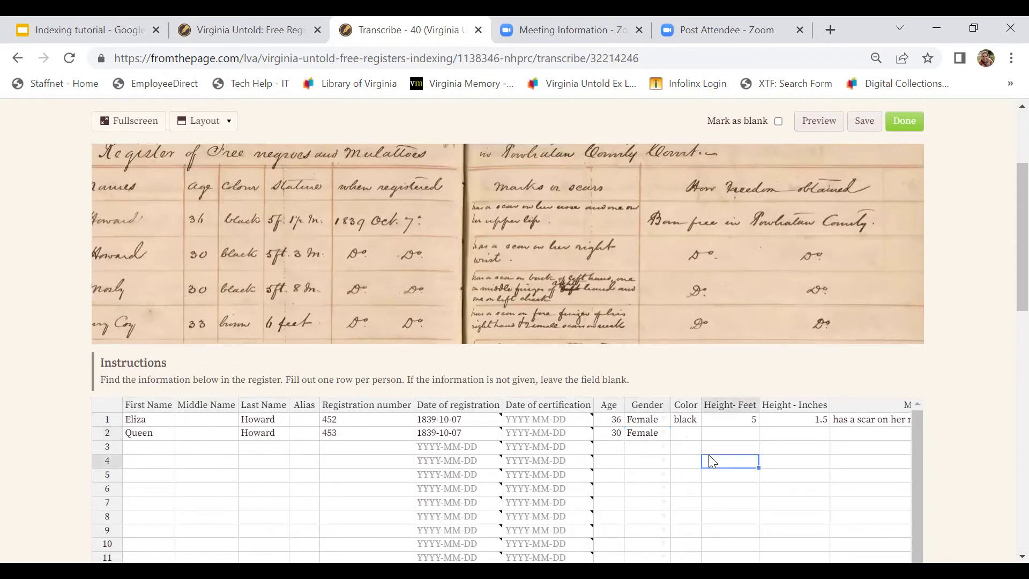
# - In row 2, set the color to black and the height to 5 feet 3 inches
pyautogui.click(686, 434)
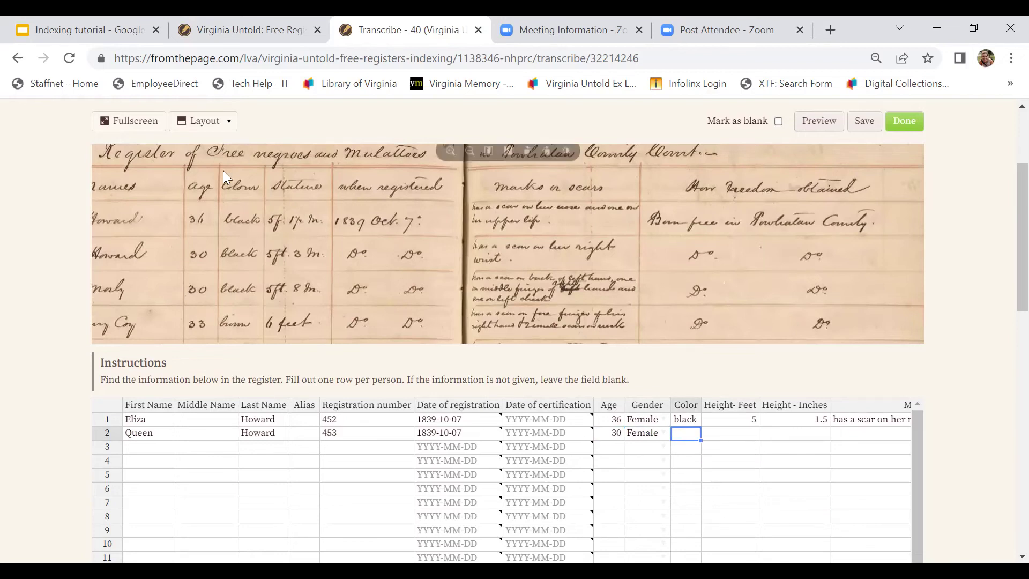
pyautogui.write('black')
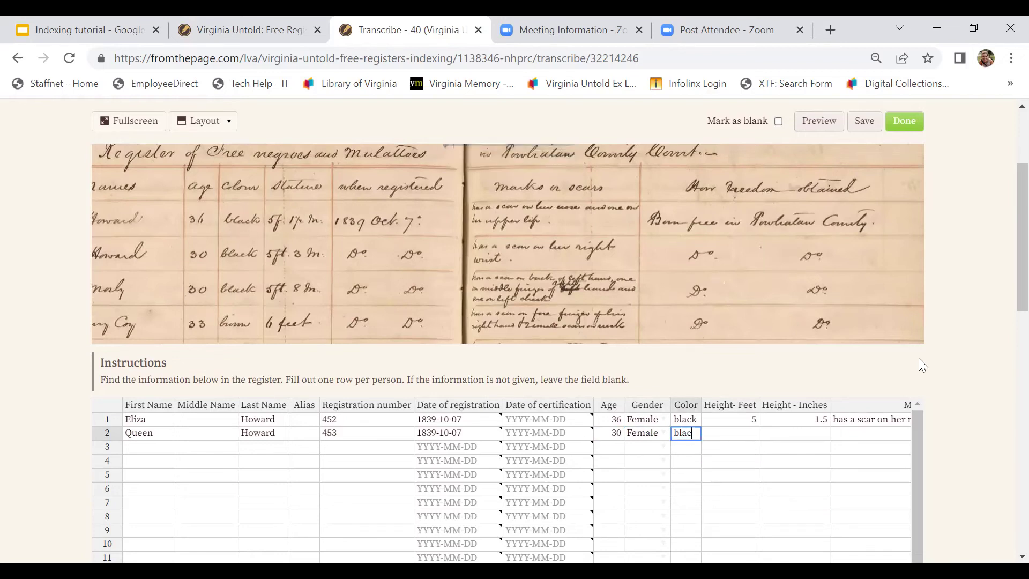
pyautogui.press('Tab')
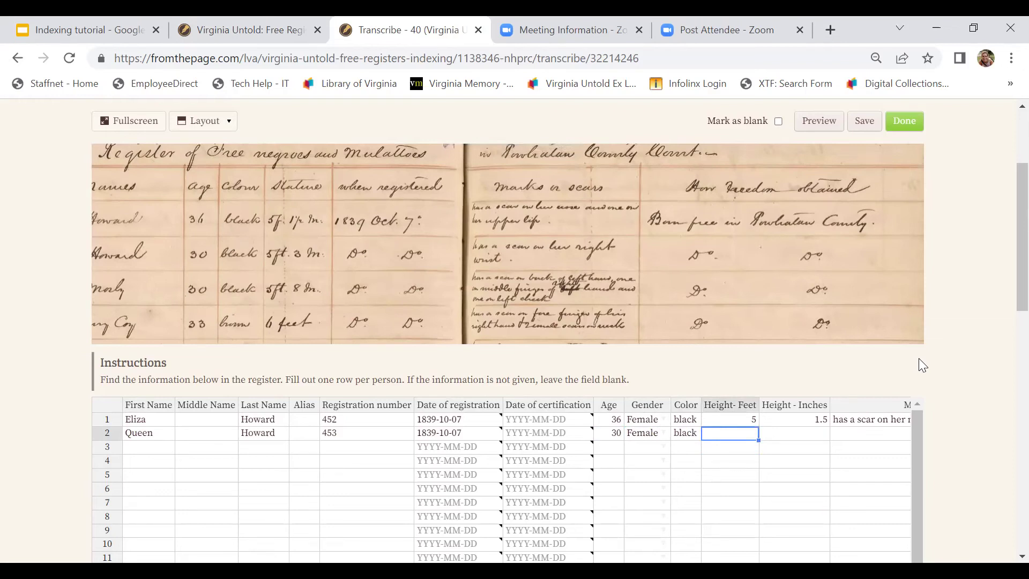
pyautogui.moveTo(339, 295)
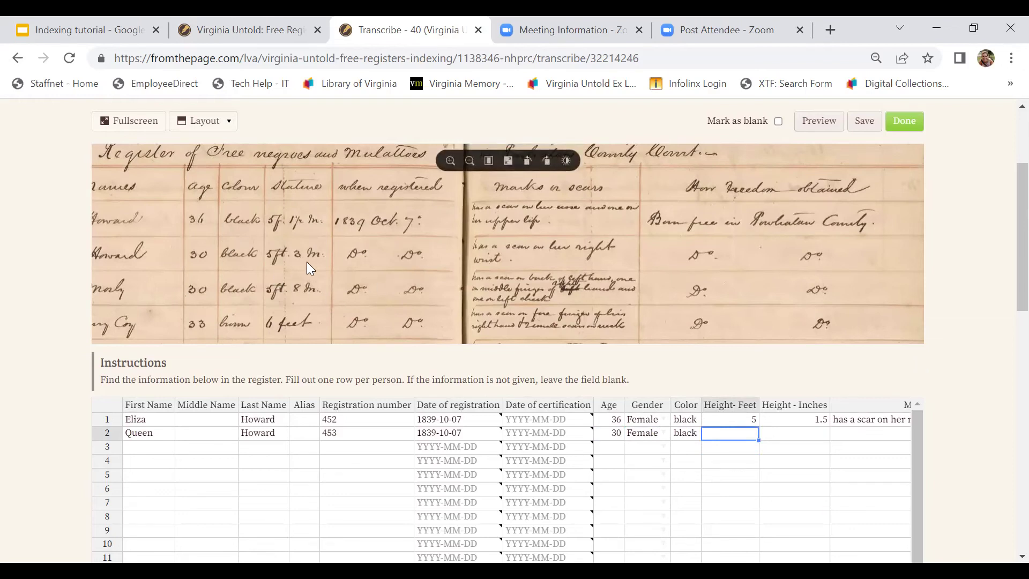
pyautogui.write('5')
pyautogui.press('Tab')
pyautogui.write('3')
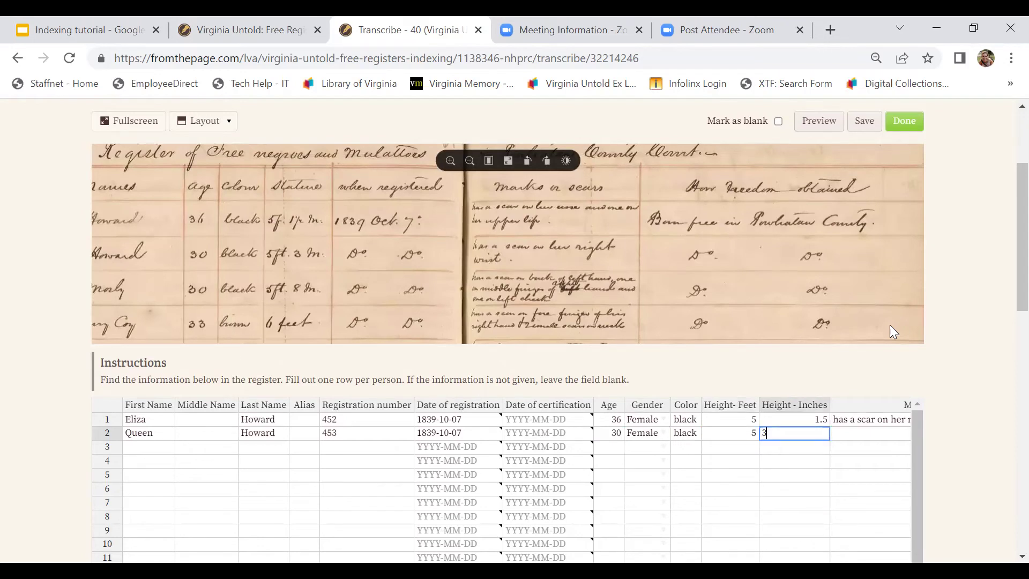
pyautogui.press('Tab')
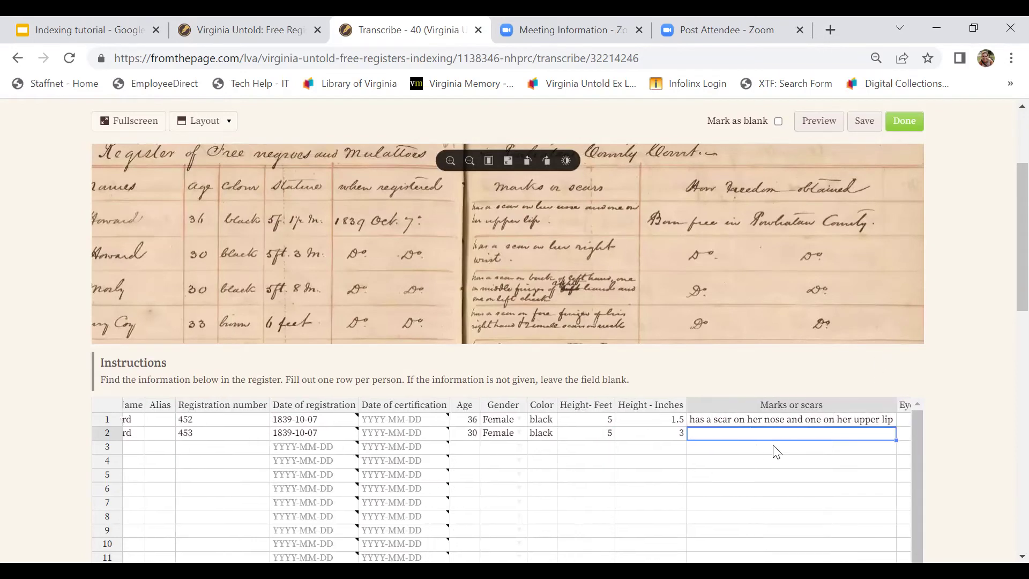
# - Enlarge the second entry's marks or scars on the register and transcribe "has a scar on her right wrist" in row 2
pyautogui.hscroll(2, 777, 452)
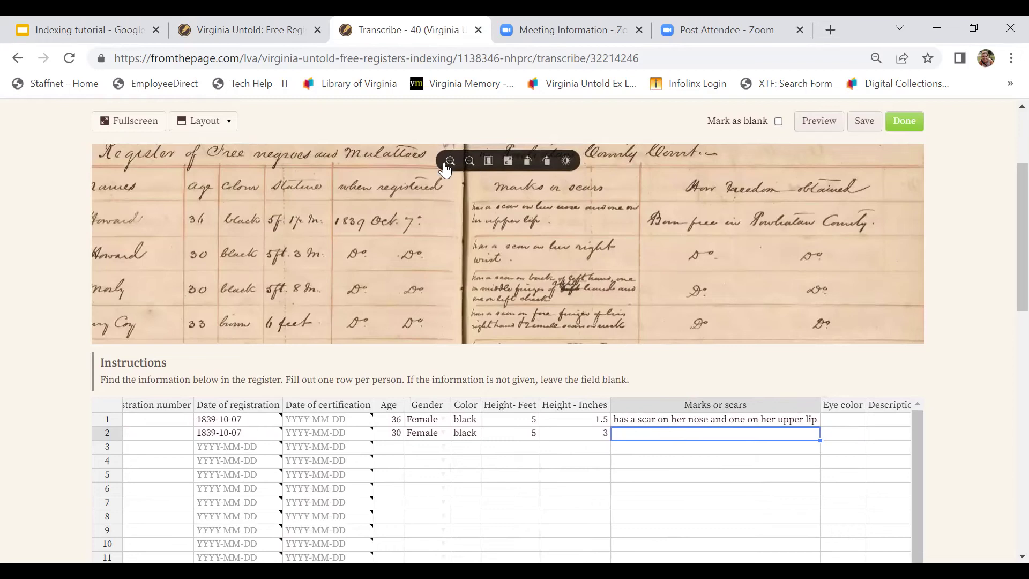
pyautogui.click(450, 161)
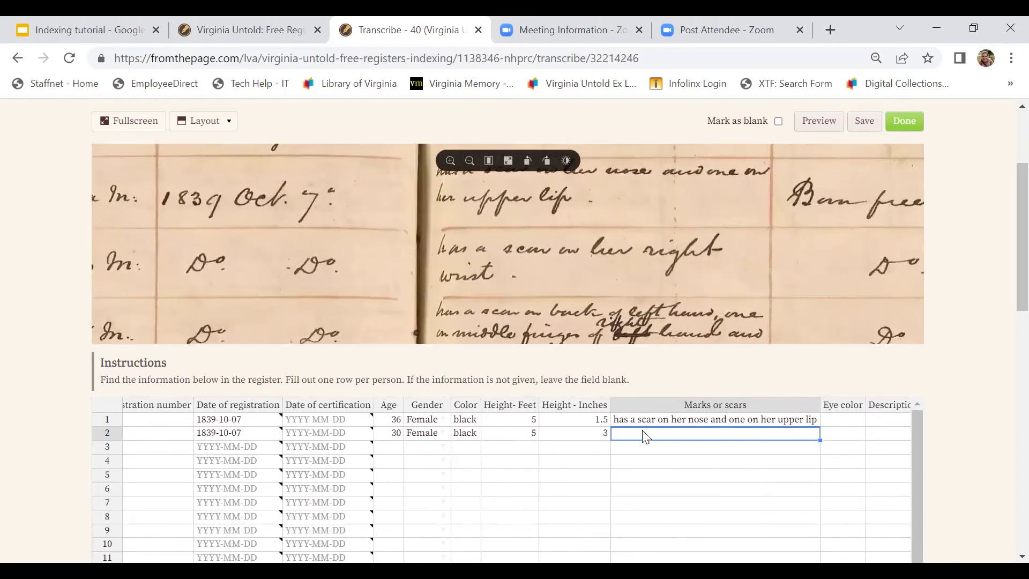
pyautogui.write('has')
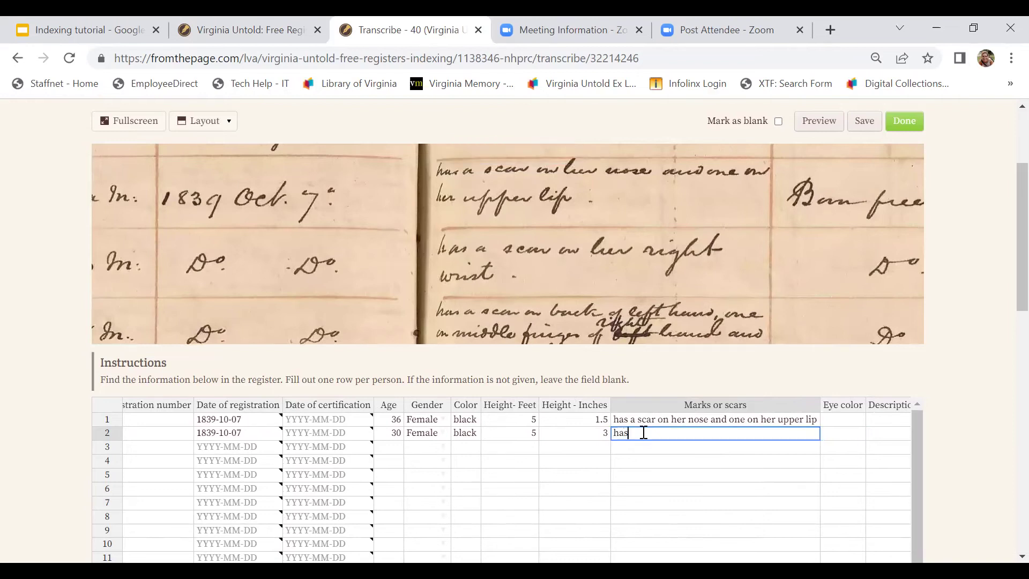
pyautogui.write(' a scar on her right wrist')
pyautogui.click(470, 161)
pyautogui.moveTo(648, 252); pyautogui.dragTo(545, 257)
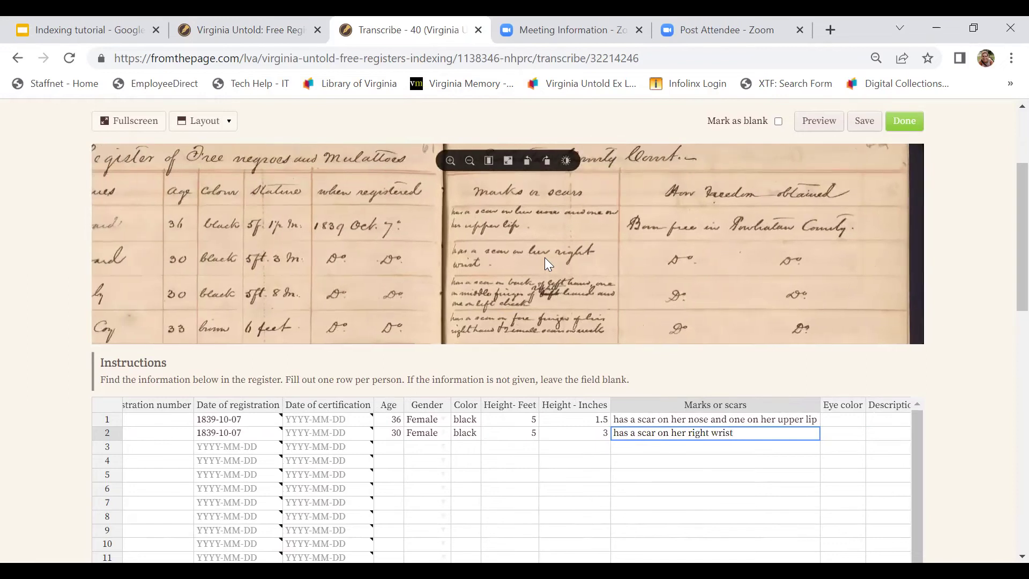
# - Leave row 2's eye color, description of hair and speech blank and set the free status to born free/free born
pyautogui.press('Tab')
pyautogui.press('Tab')
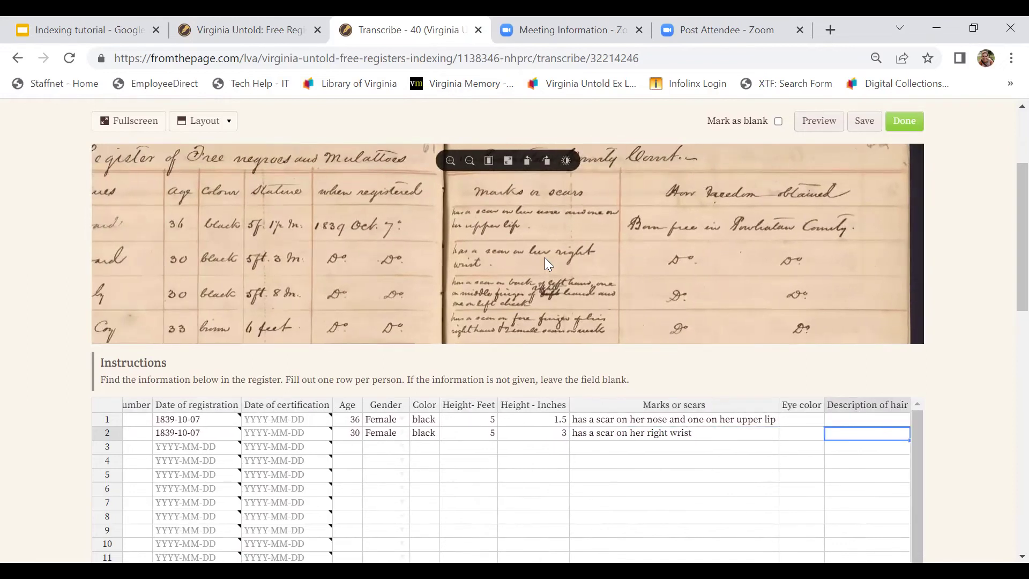
pyautogui.press('Tab')
pyautogui.press('Tab')
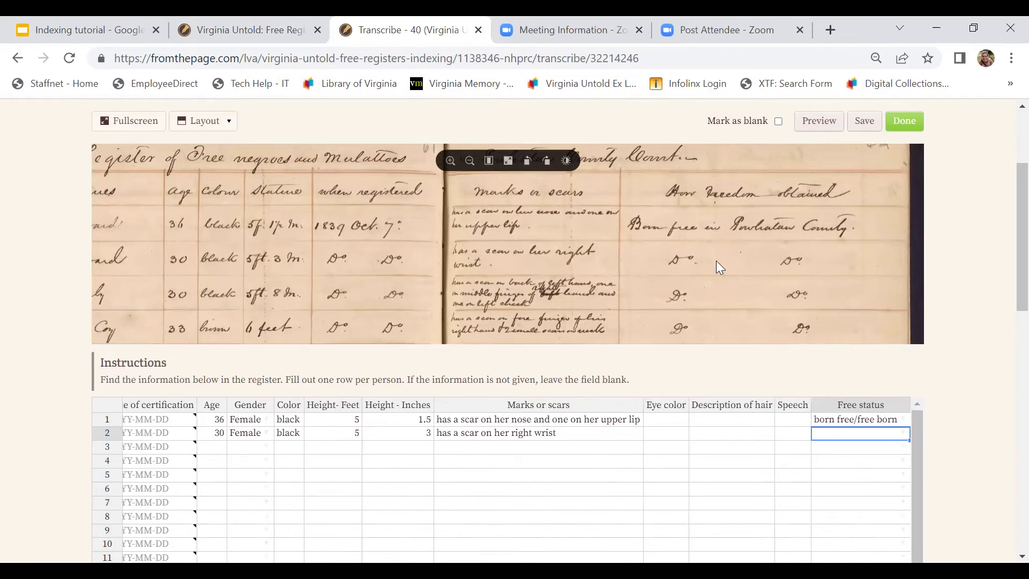
pyautogui.press('Return')
pyautogui.write('born free')
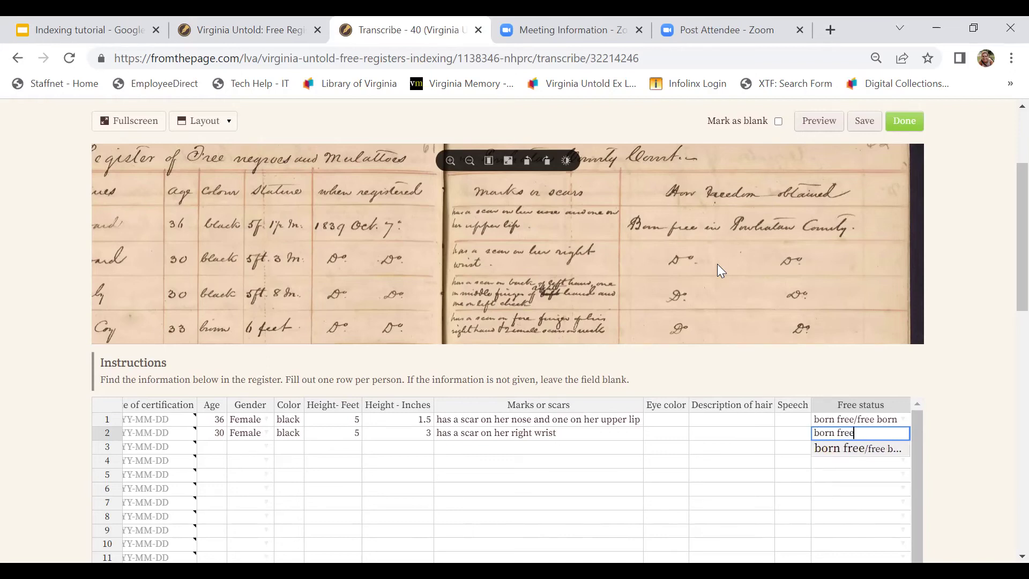
pyautogui.press('Tab')
# - Leave row 2's emancipation, previous registration and date of birth fields blank and enter Powhatan County as the place of birth
pyautogui.press('Tab')
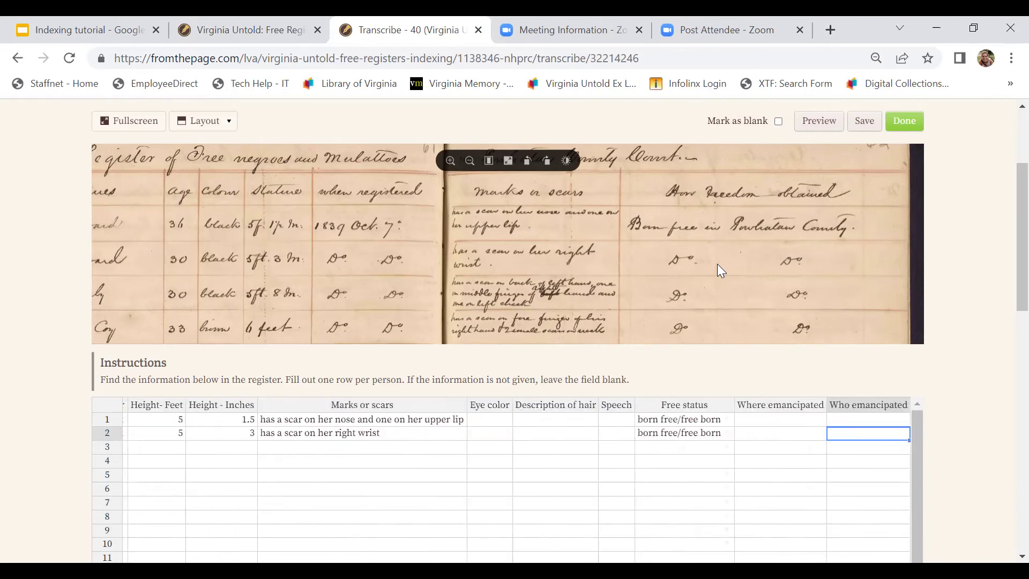
pyautogui.press('Tab')
pyautogui.press('Tab')
pyautogui.press('Tab')
pyautogui.press('Tab')
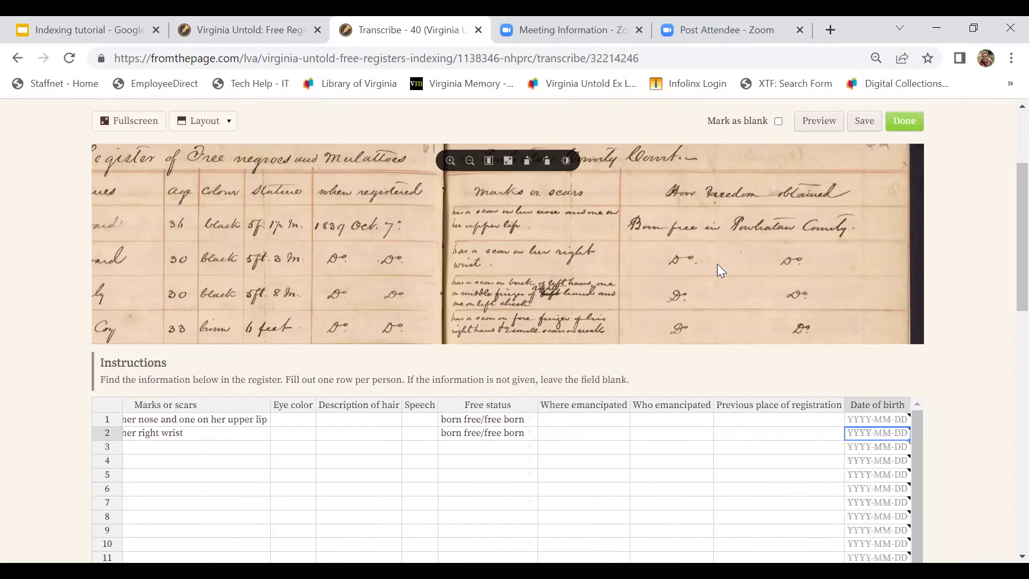
pyautogui.hotkey('shift', 'Tab')
pyautogui.write('Pow')
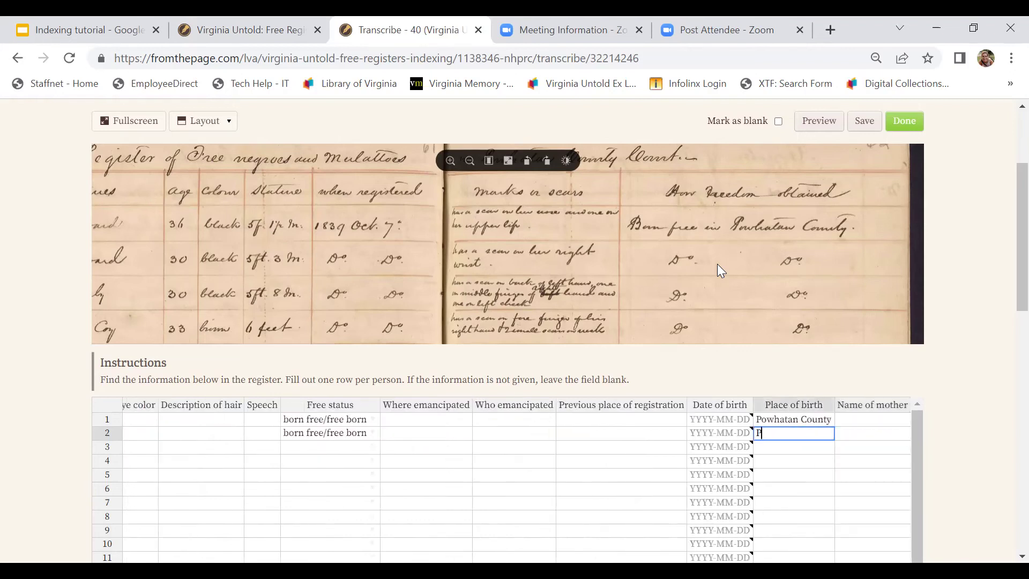
pyautogui.write('hatan County')
pyautogui.press('Tab')
# - Leave row 2's remaining family, clerk and additional information fields blank, then save the transcription of page 40
pyautogui.moveTo(767, 270); pyautogui.dragTo(723, 282)
pyautogui.press('Tab')
pyautogui.press('Tab')
pyautogui.press('Tab')
pyautogui.press('Tab')
pyautogui.press('Tab')
pyautogui.press('Tab')
pyautogui.press('Tab')
pyautogui.press('Tab')
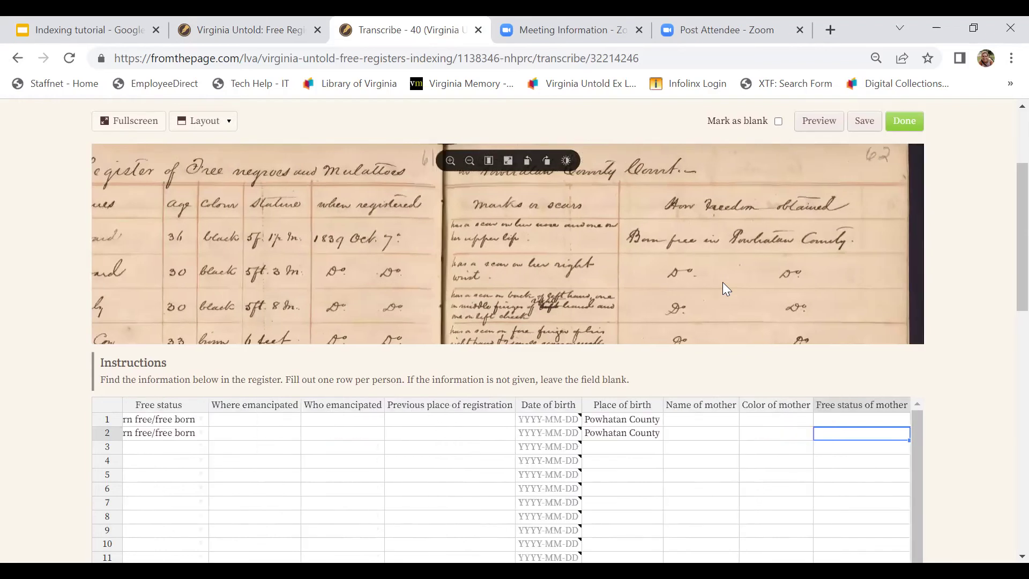
pyautogui.press('Tab')
pyautogui.press('Tab')
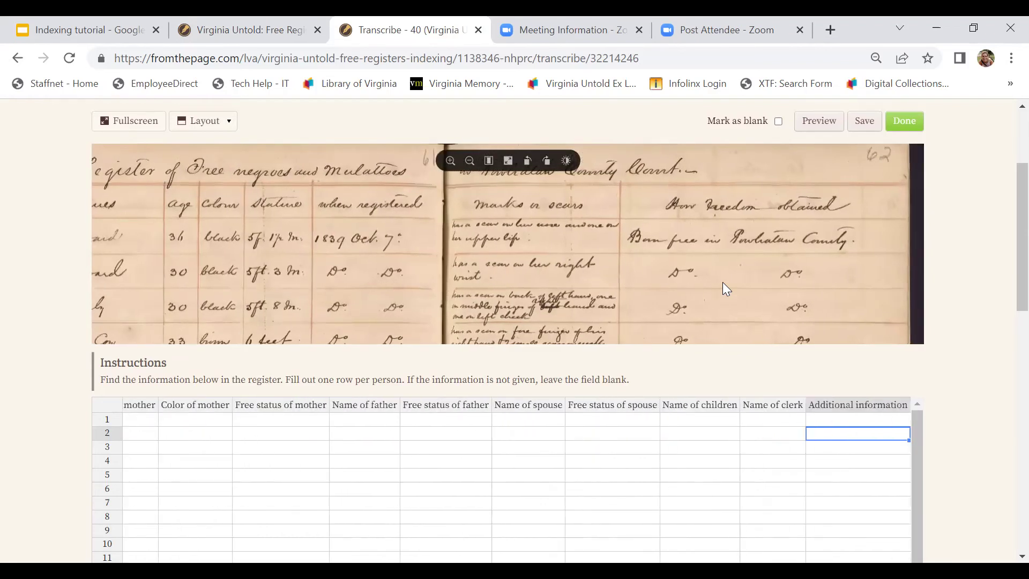
pyautogui.moveTo(534, 272); pyautogui.dragTo(701, 270)
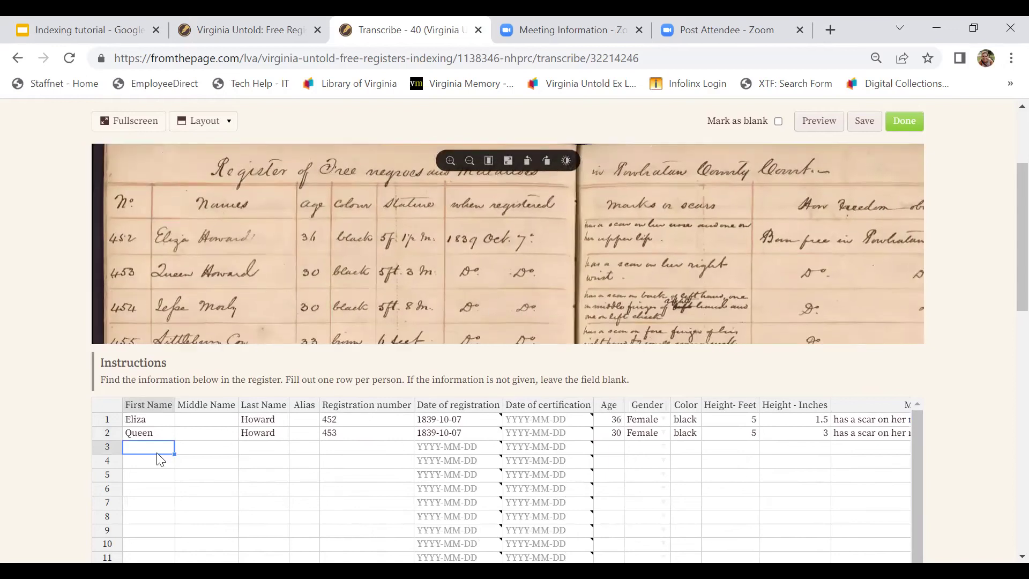
pyautogui.click(867, 132)
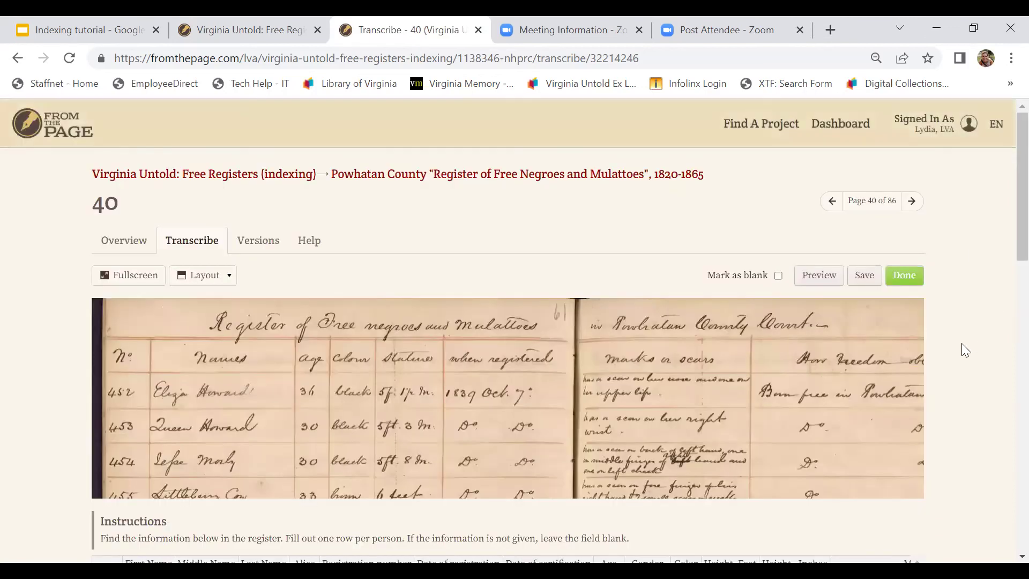
# - Try the Image at the bottom layout, and switch the transcription page to Image at the right
pyautogui.scroll(-2, 962, 344)
pyautogui.scroll(-1, 961, 343)
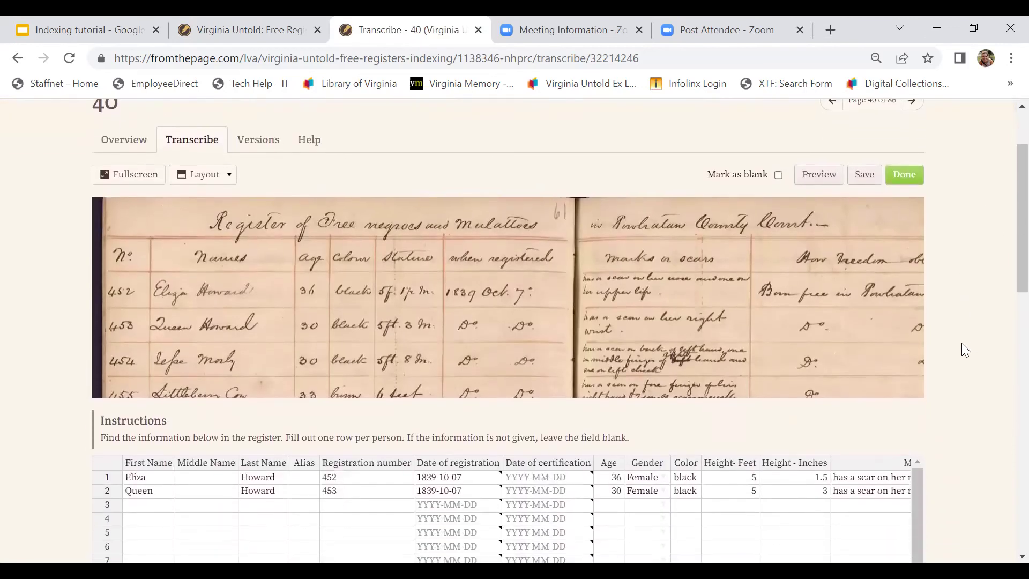
pyautogui.scroll(1, 961, 344)
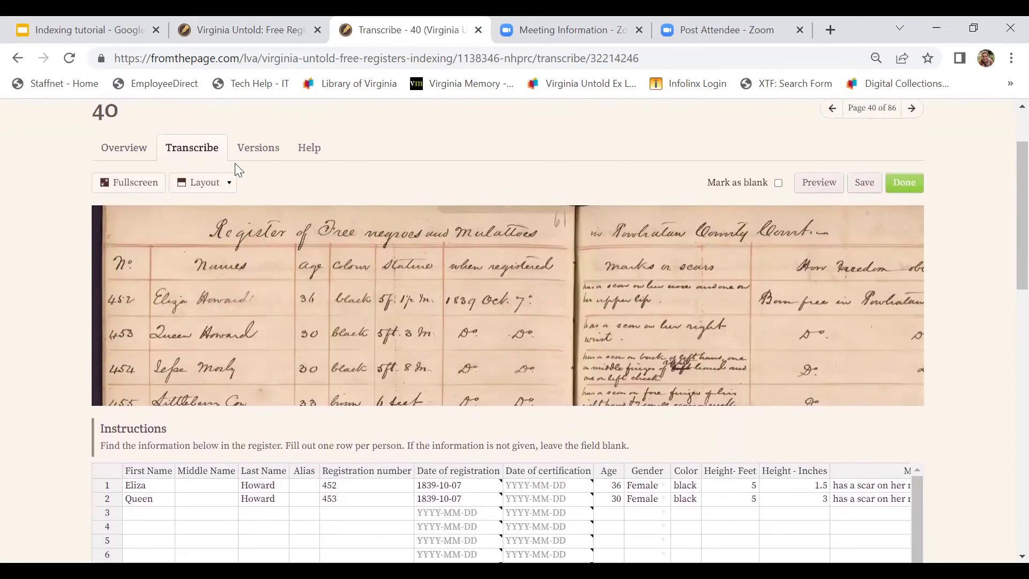
pyautogui.click(214, 188)
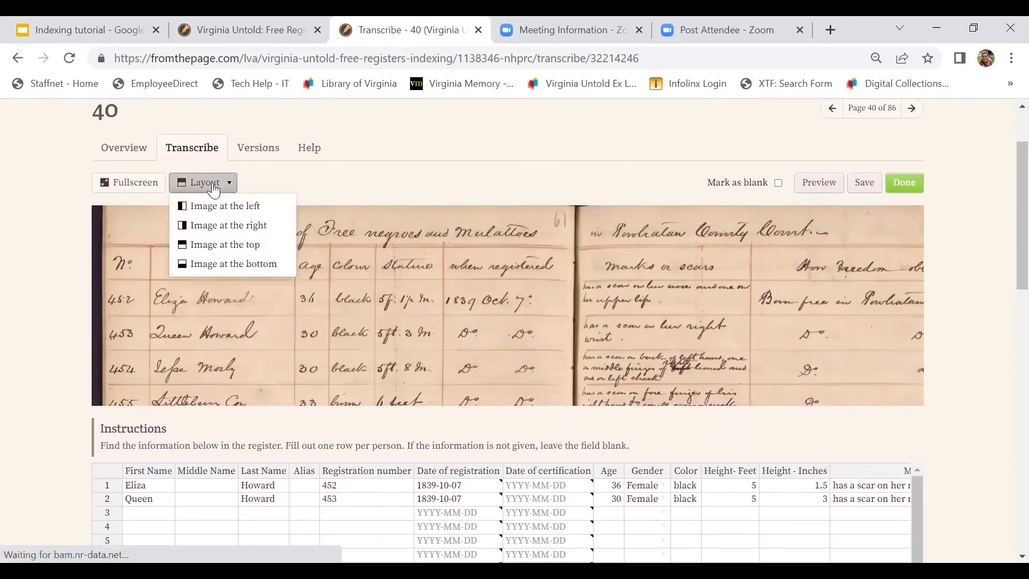
pyautogui.click(217, 265)
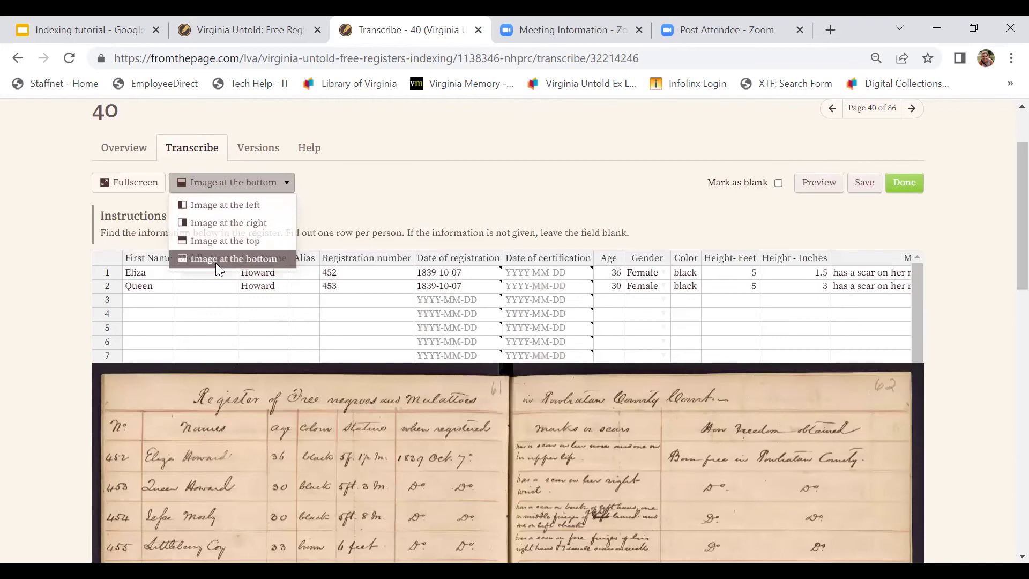
pyautogui.click(226, 185)
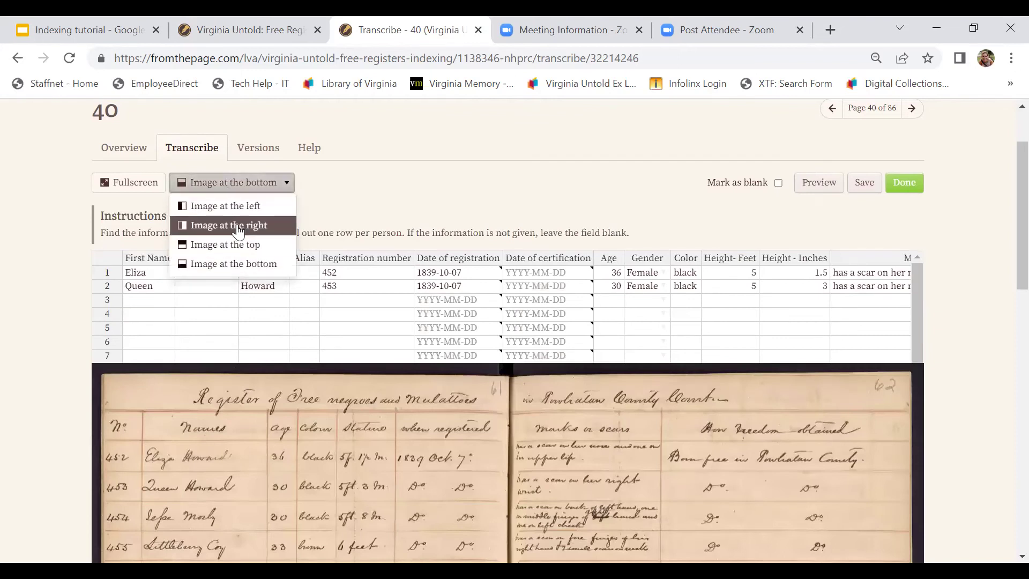
pyautogui.click(239, 225)
pyautogui.click(246, 315)
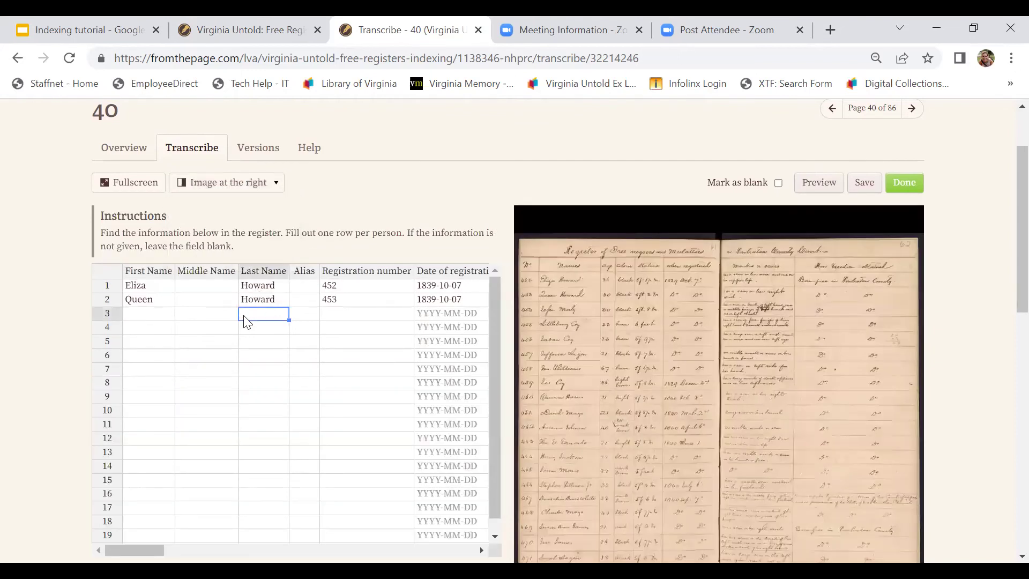
pyautogui.click(141, 323)
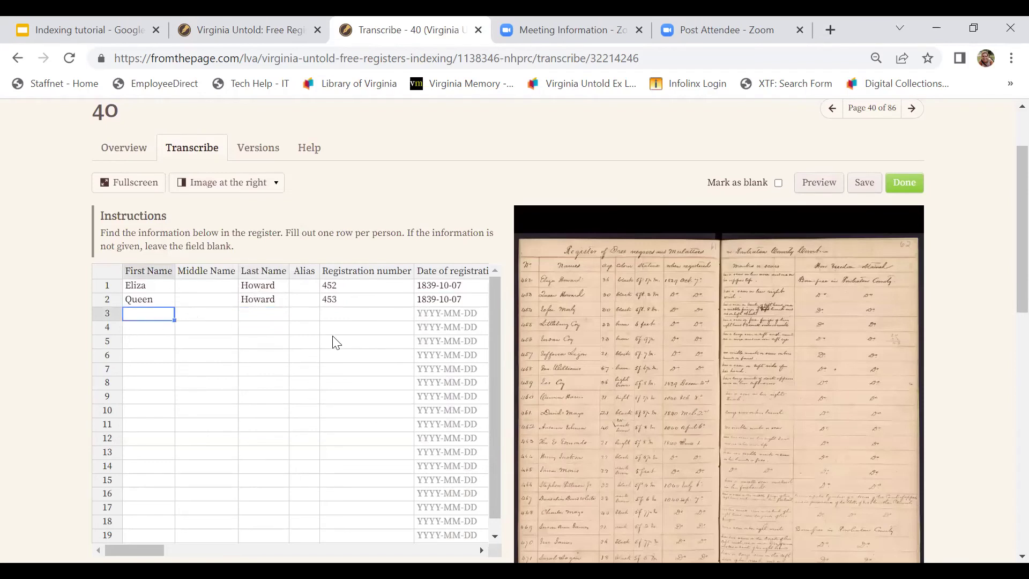
# - Fill the color value black from row 2 down through row 6
pyautogui.hscroll(3, 381, 316)
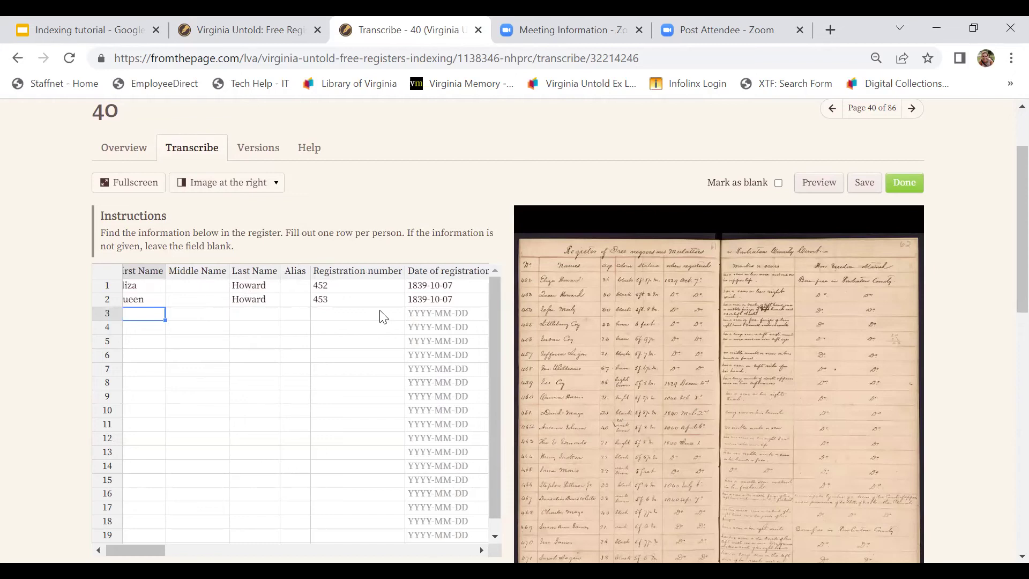
pyautogui.hscroll(4, 382, 316)
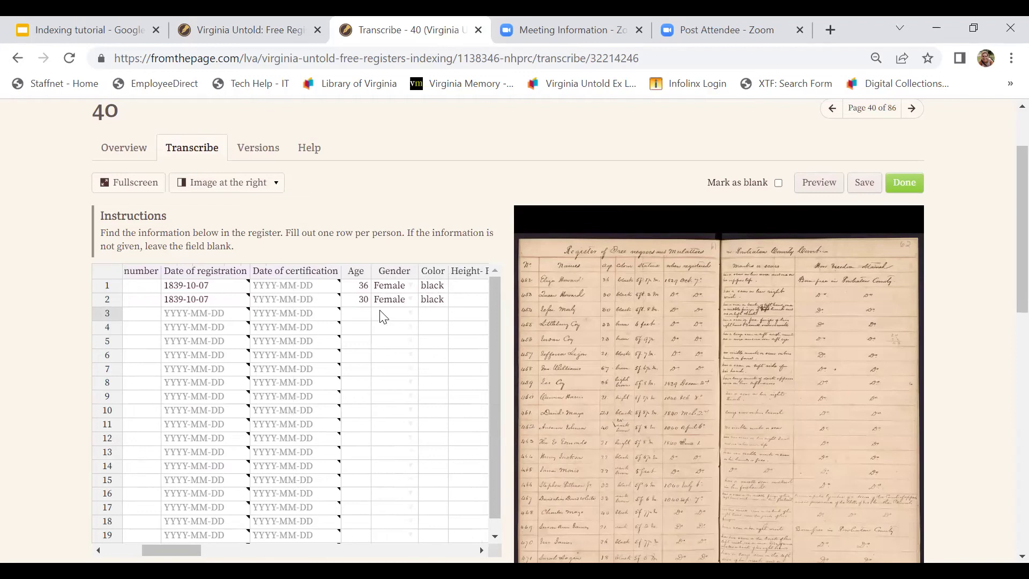
pyautogui.click(441, 302)
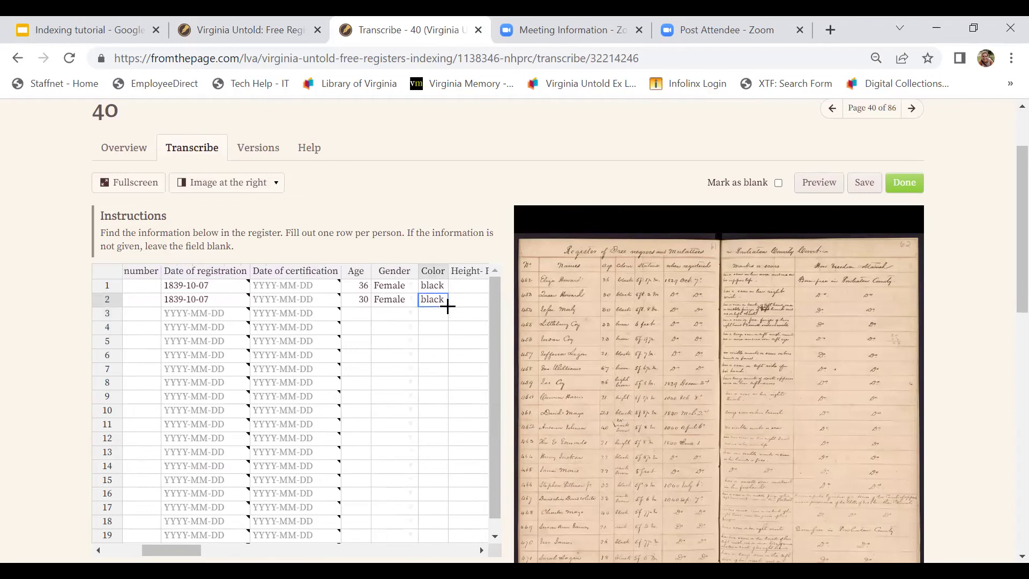
pyautogui.moveTo(447, 305); pyautogui.dragTo(452, 361)
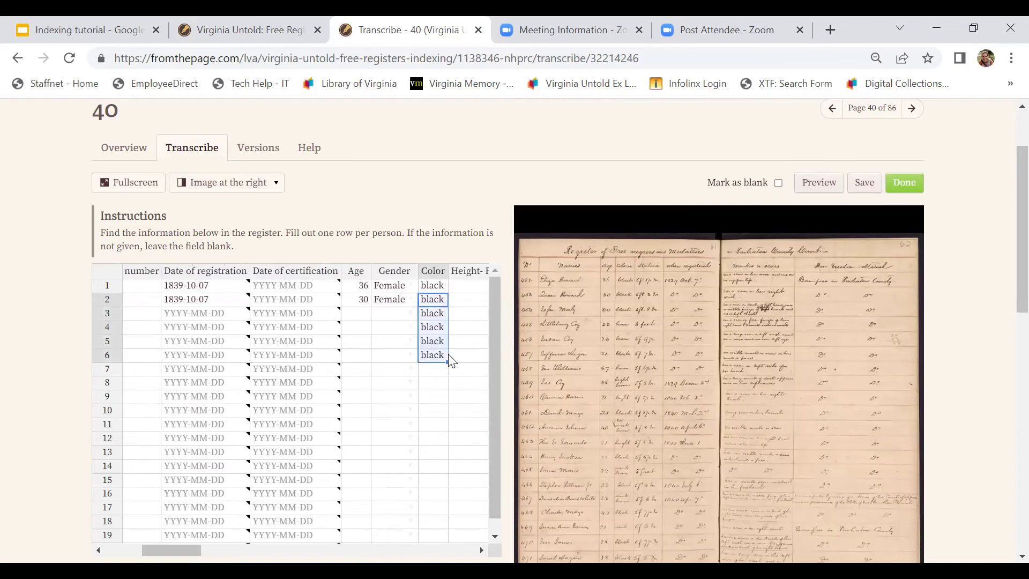
pyautogui.click(452, 361)
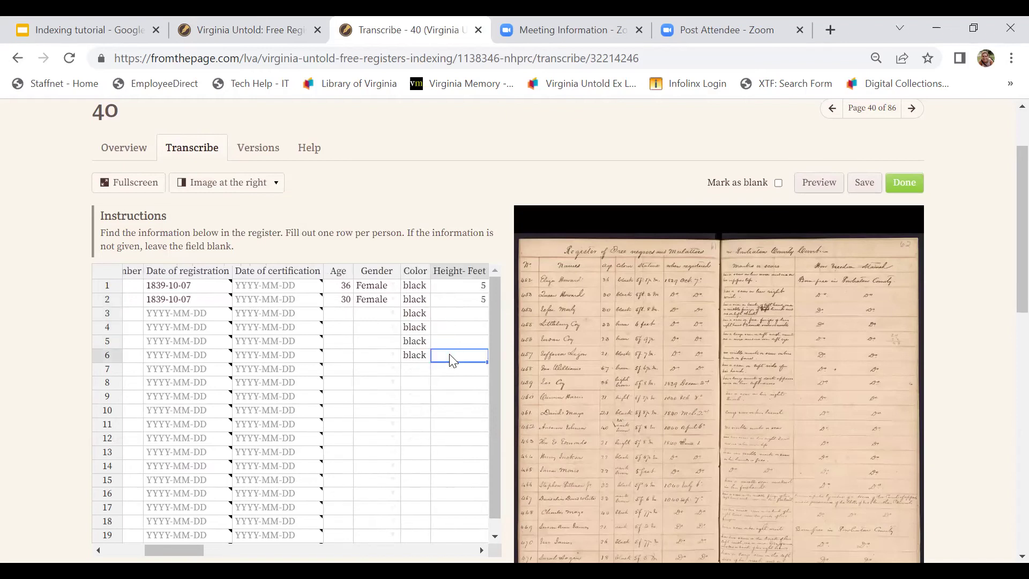
pyautogui.click(422, 358)
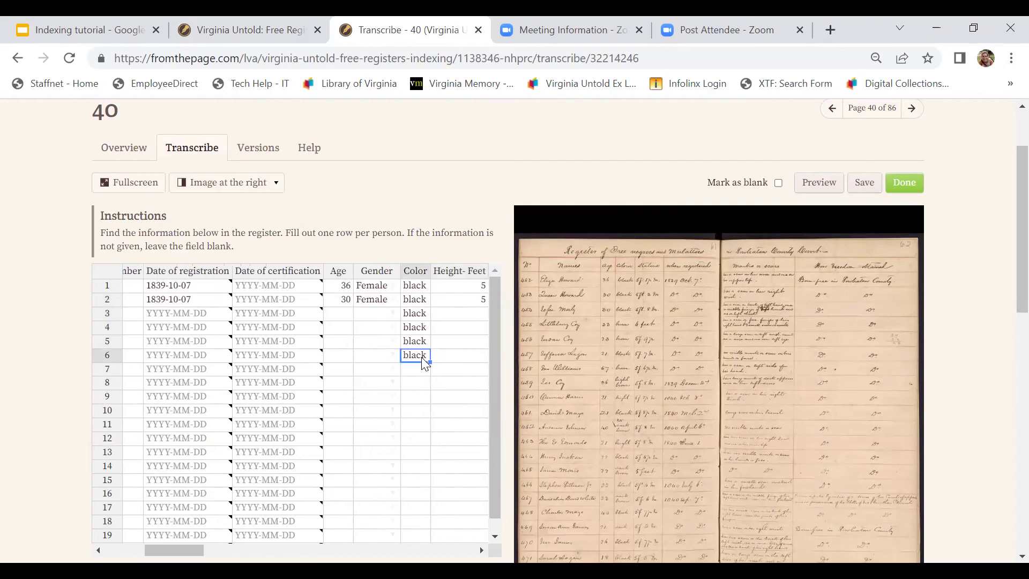
# - Look through the spreadsheet's remaining columns, from the height fields to Additional information, in the side-by-side layout
pyautogui.hscroll(3, 460, 351)
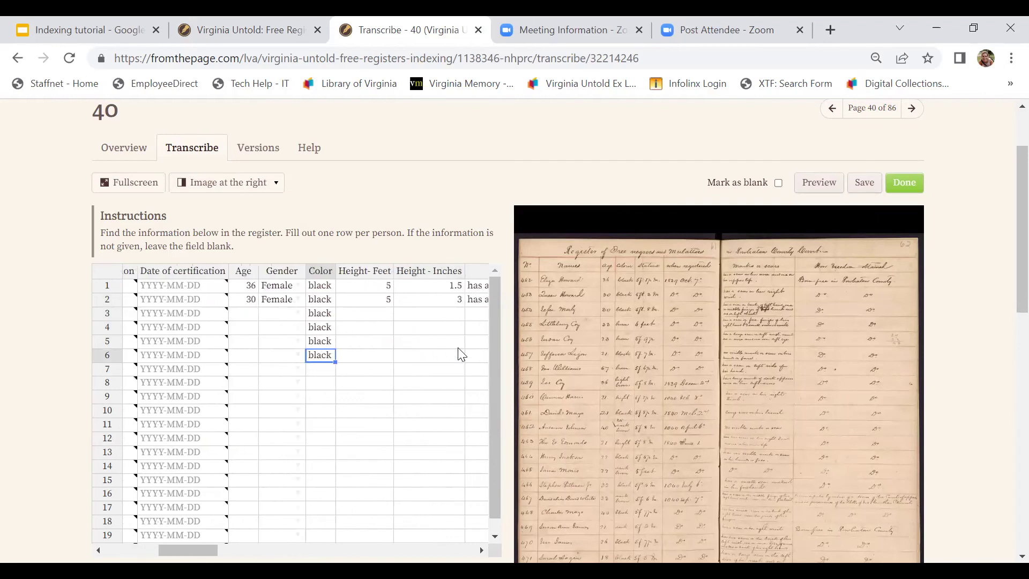
pyautogui.click(425, 343)
pyautogui.press('Tab')
pyautogui.press('Tab')
pyautogui.press('Tab')
pyautogui.press('Tab')
pyautogui.press('Tab')
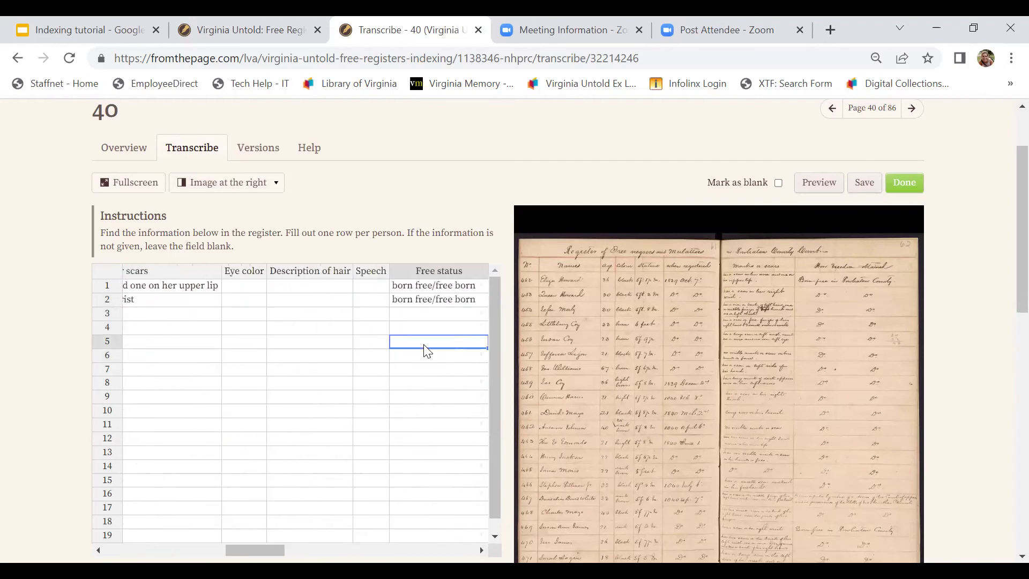
pyautogui.press('Tab')
pyautogui.press('Tab')
pyautogui.press('Tab')
pyautogui.press('Tab')
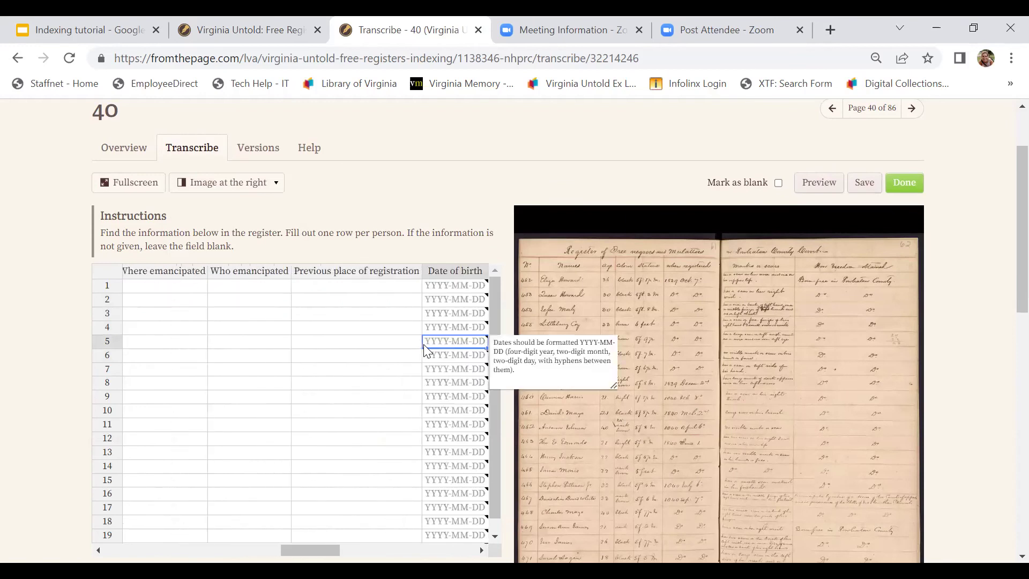
pyautogui.press('Tab')
pyautogui.press('Tab')
pyautogui.press('Tab')
pyautogui.press('Tab')
pyautogui.press('Tab')
pyautogui.press('Tab')
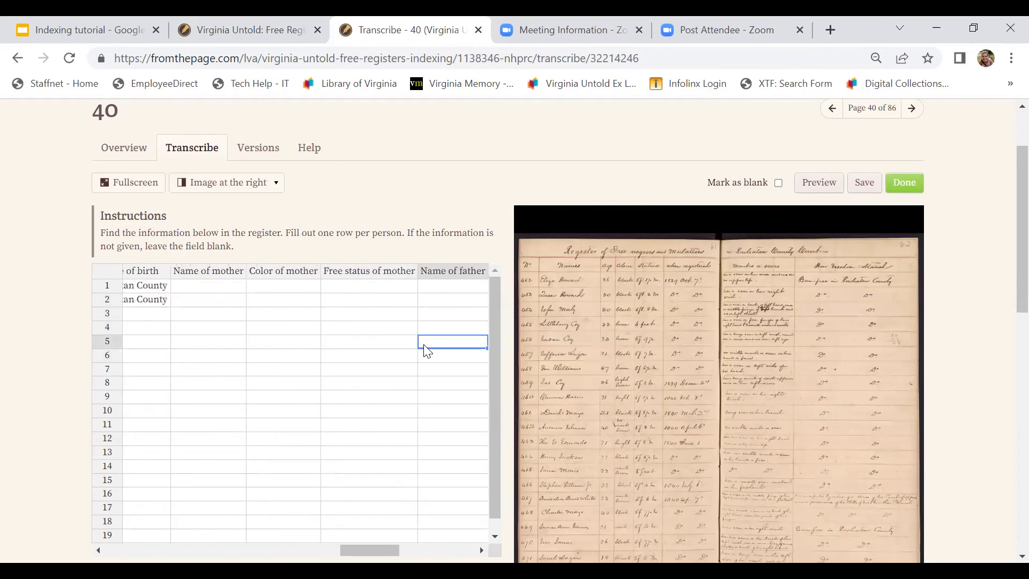
pyautogui.press('Tab')
pyautogui.press('Tab')
pyautogui.hscroll(5, 426, 352)
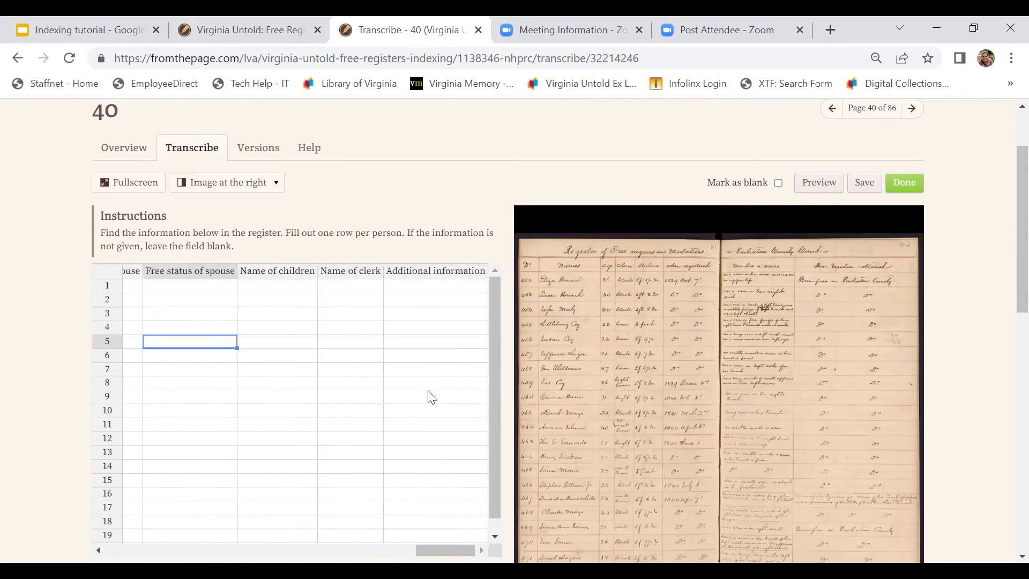
pyautogui.scroll(2, 467, 164)
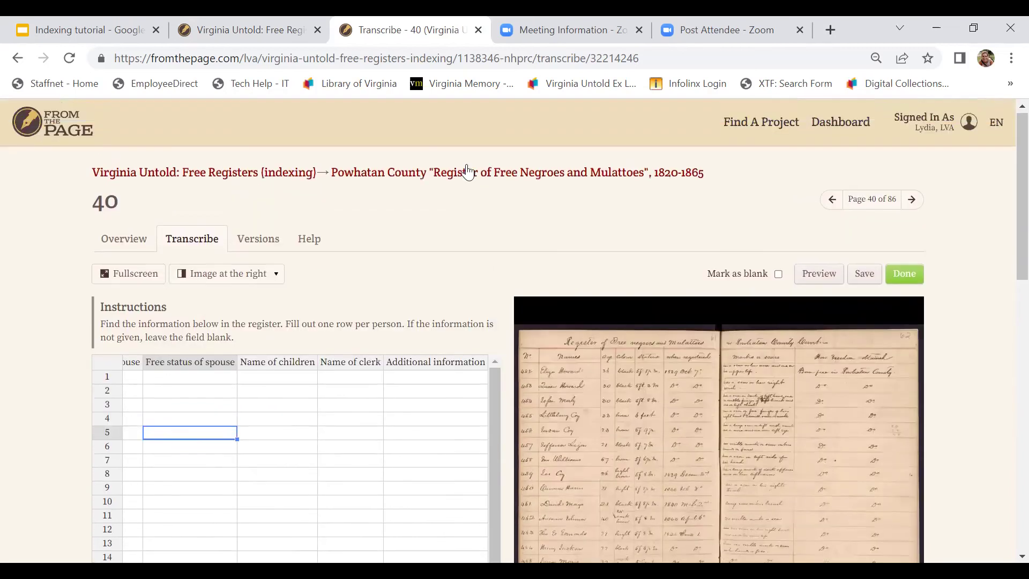